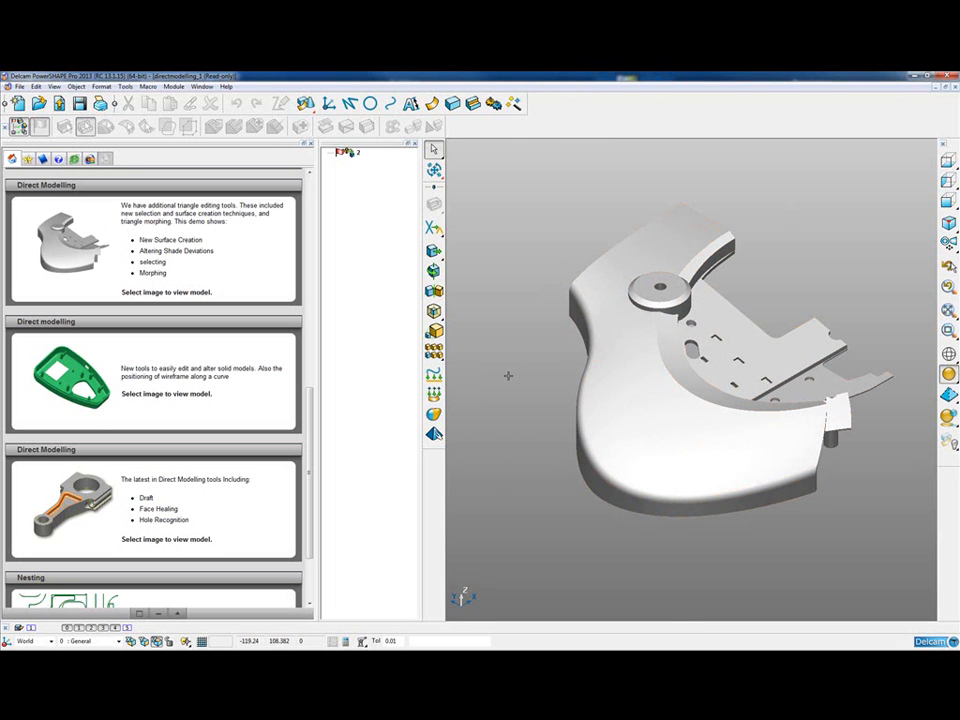
# - Close the Direct Modelling tutorial panel with F11 so the model fills the window
pyautogui.press('F11')
pyautogui.press('F11')
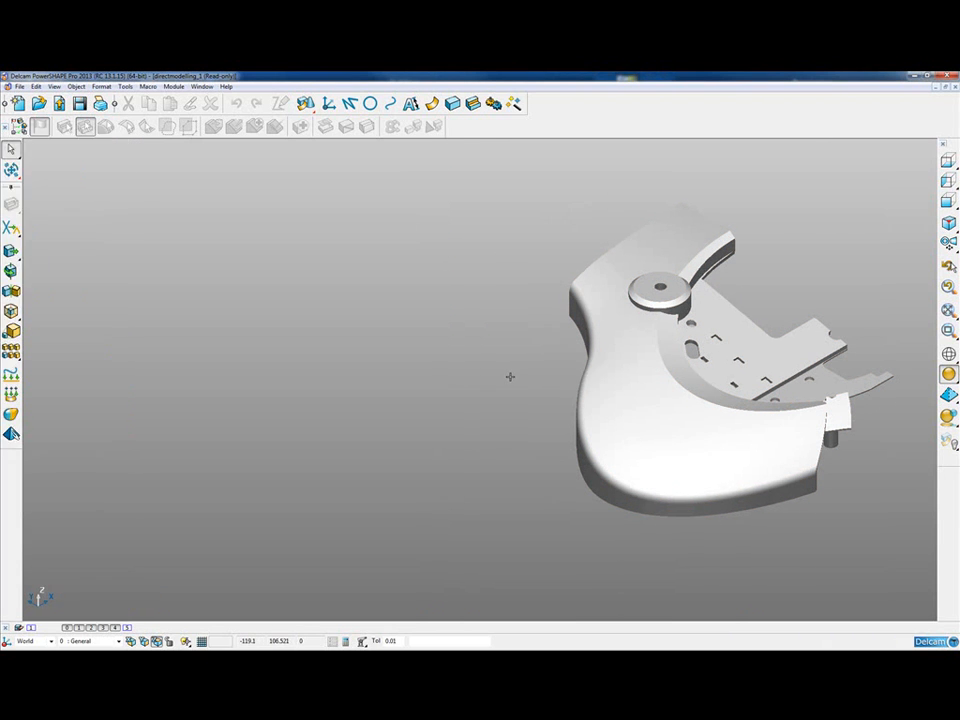
# - Centre and orbit the view onto the slotted plate and select the housing solid
pyautogui.keyDown('shift'); pyautogui.moveTo(518, 383); pyautogui.dragTo(398, 390, button='middle'); pyautogui.keyUp('shift')
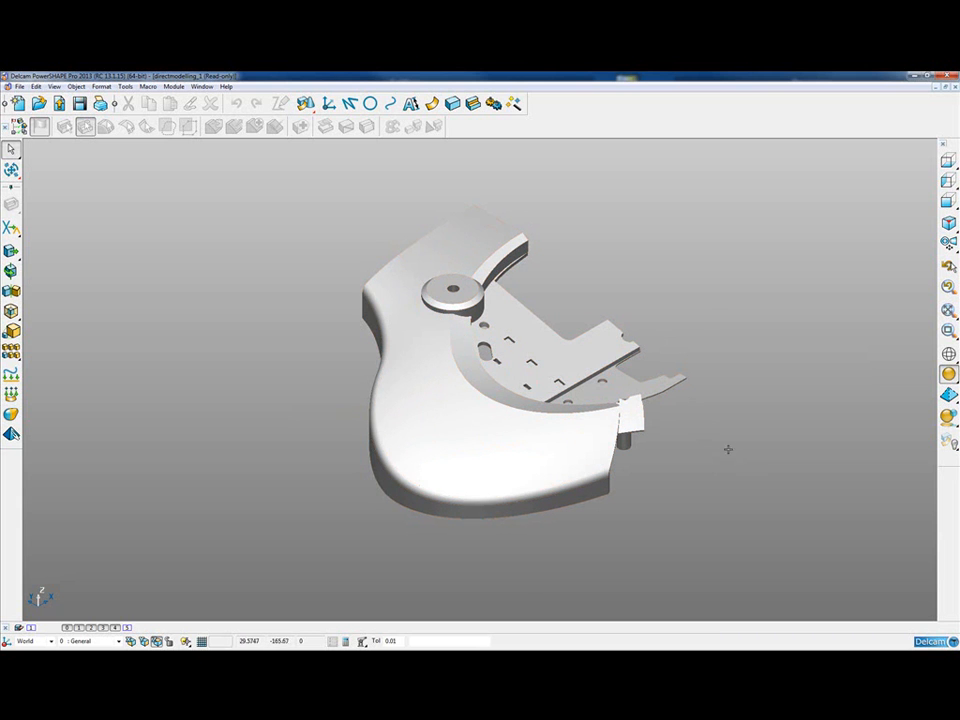
pyautogui.moveTo(739, 445); pyautogui.dragTo(601, 333, button='middle')
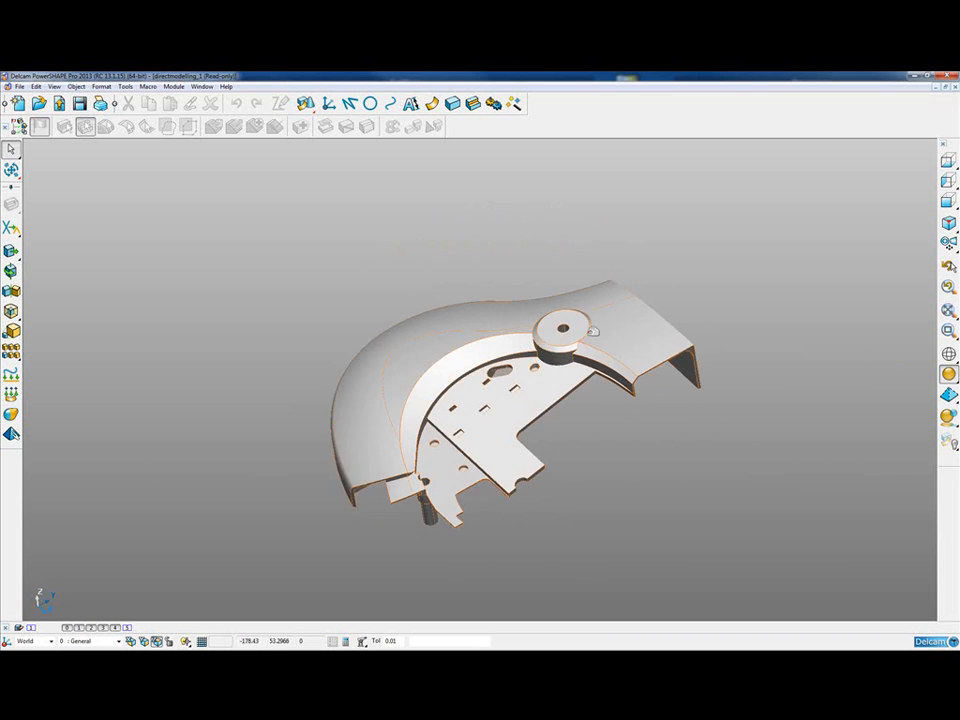
pyautogui.scroll(8, 528, 396)
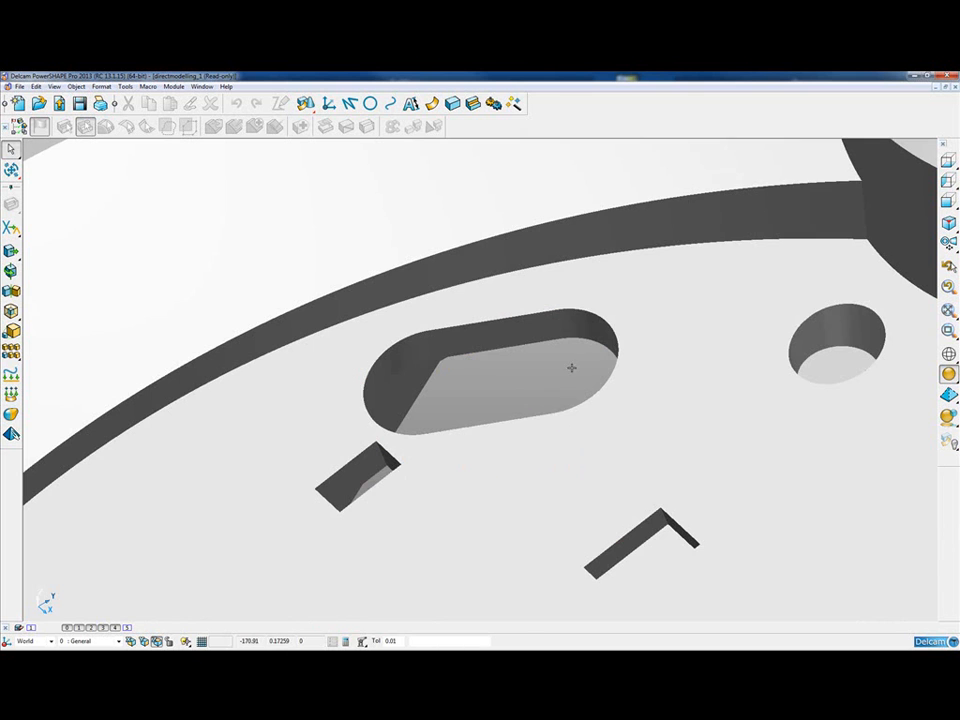
pyautogui.click(400, 400)
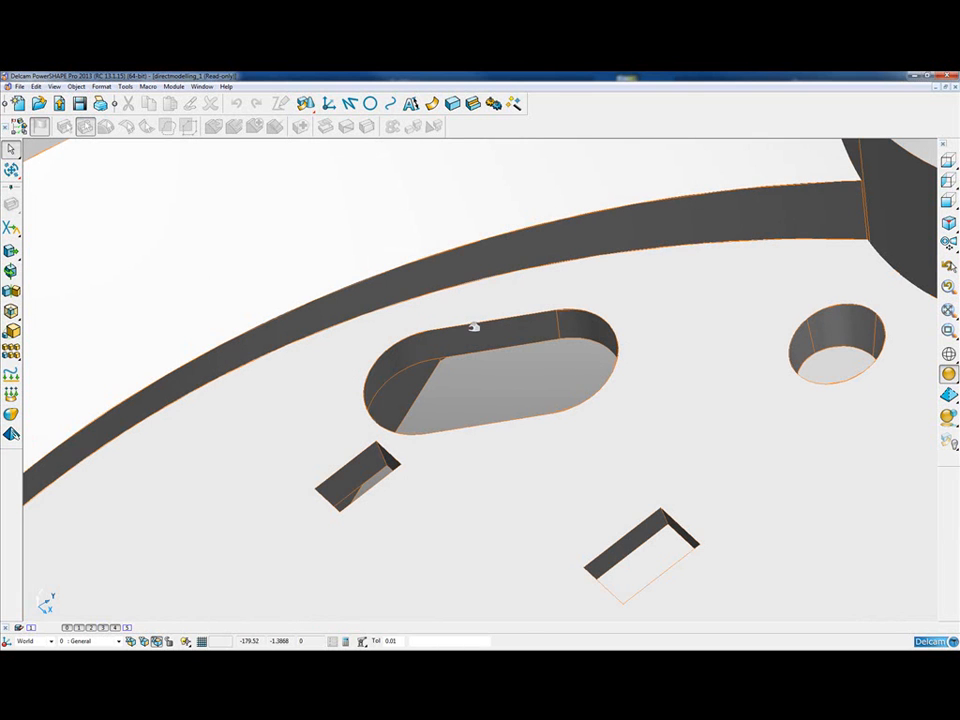
# - Trace the full slot edge loop as a composite curve
pyautogui.hotkey('alt', 'ctrl', 'c')
pyautogui.click(478, 322)
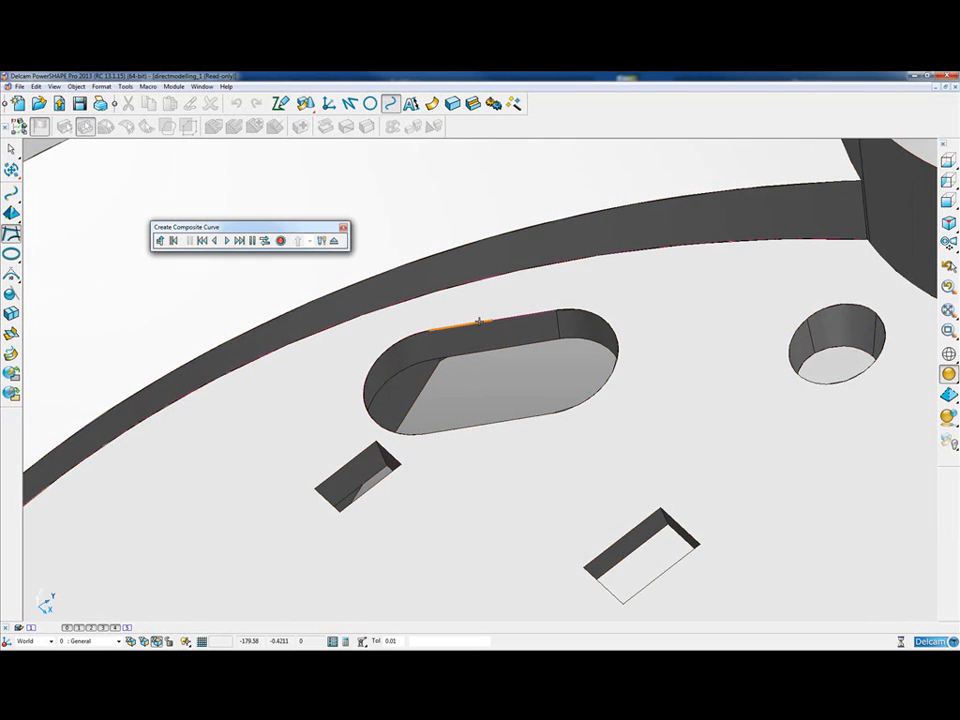
pyautogui.click(239, 241)
pyautogui.click(280, 241)
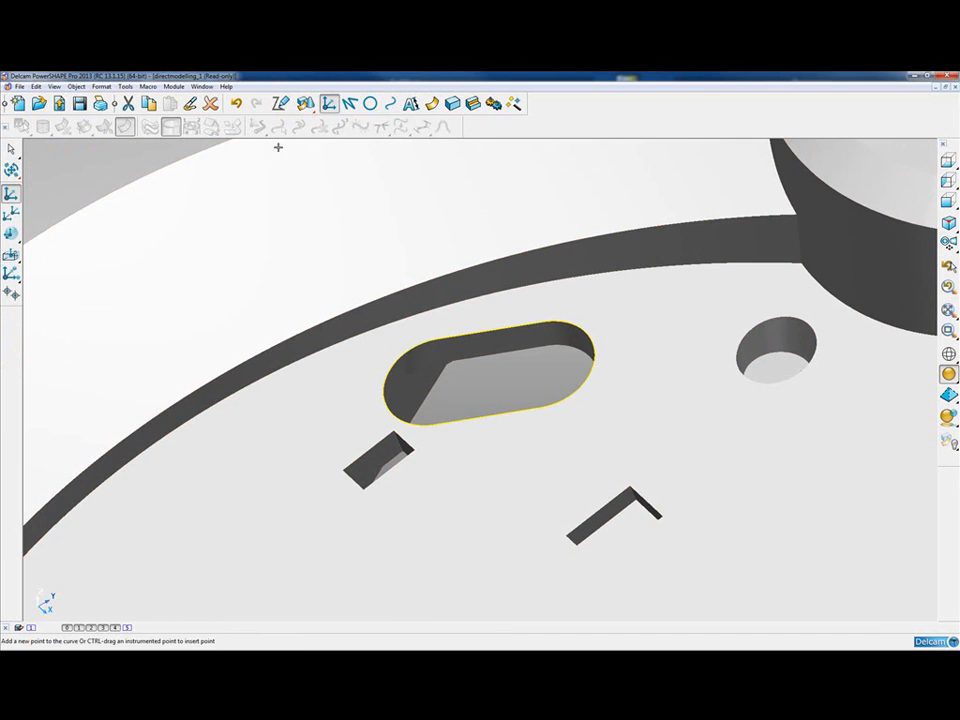
# - Place a workplane at the slot curve's centre and rotate it 13 degrees about its axis
pyautogui.click(12, 253)
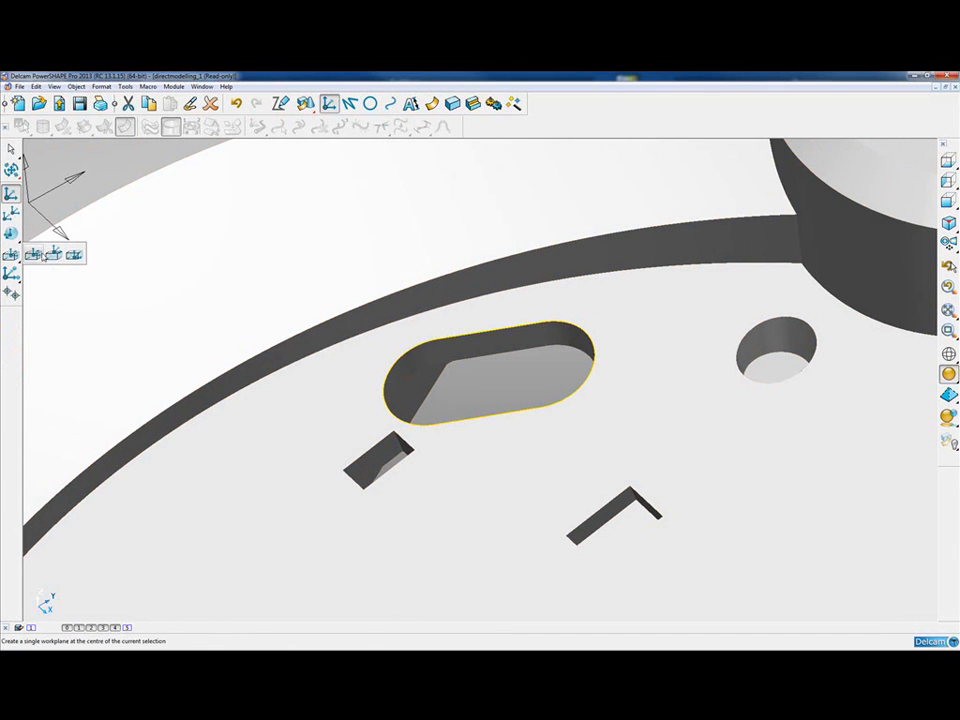
pyautogui.click(33, 254)
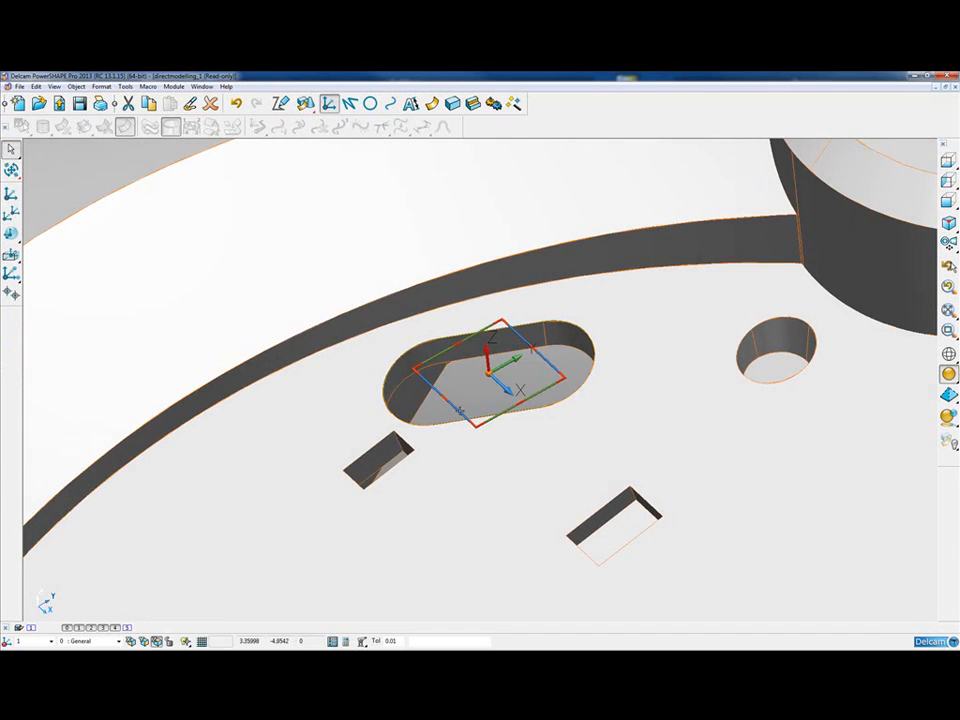
pyautogui.moveTo(463, 407); pyautogui.dragTo(440, 560)
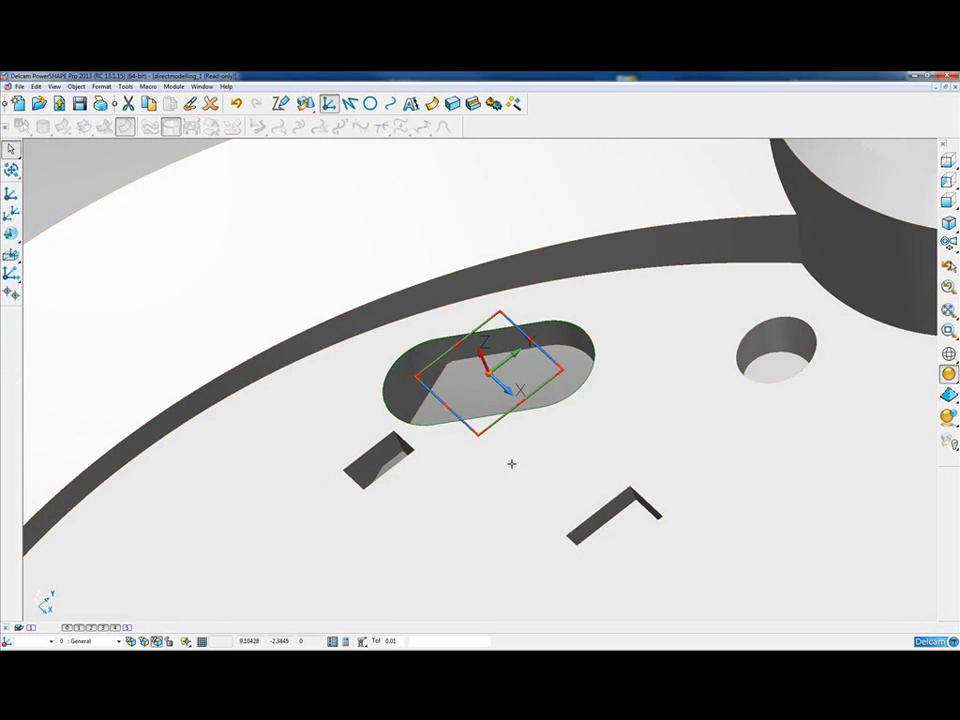
pyautogui.moveTo(360, 372)
pyautogui.mouseDown(button='middle')
pyautogui.moveTo(621, 508)
pyautogui.moveTo(714, 497)
pyautogui.moveTo(881, 441)
pyautogui.mouseUp(button='middle')
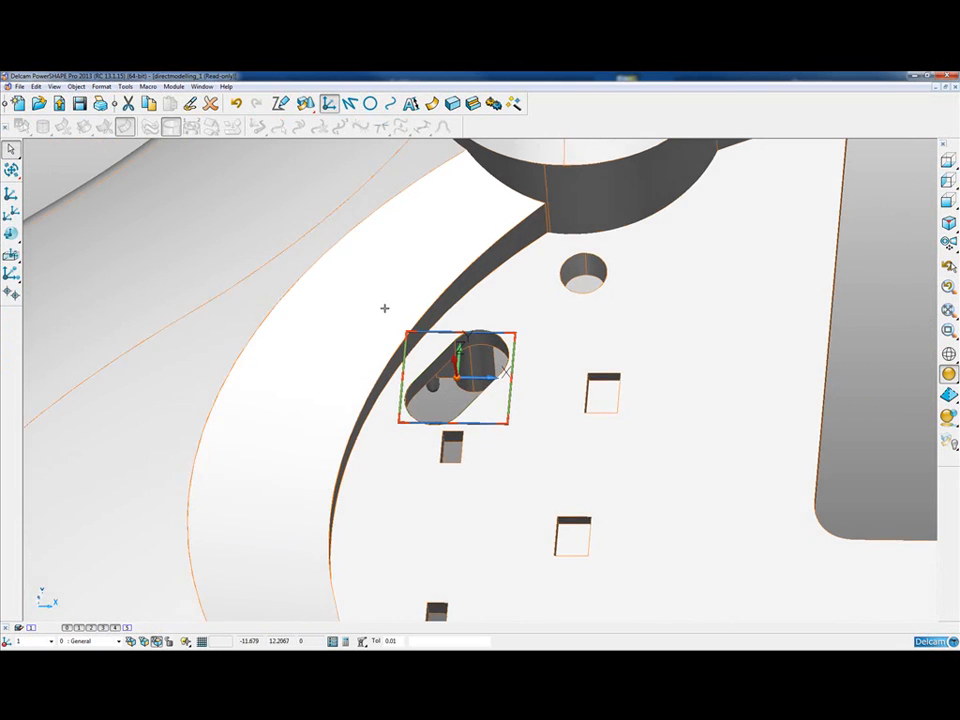
pyautogui.scroll(5, 590, 450)
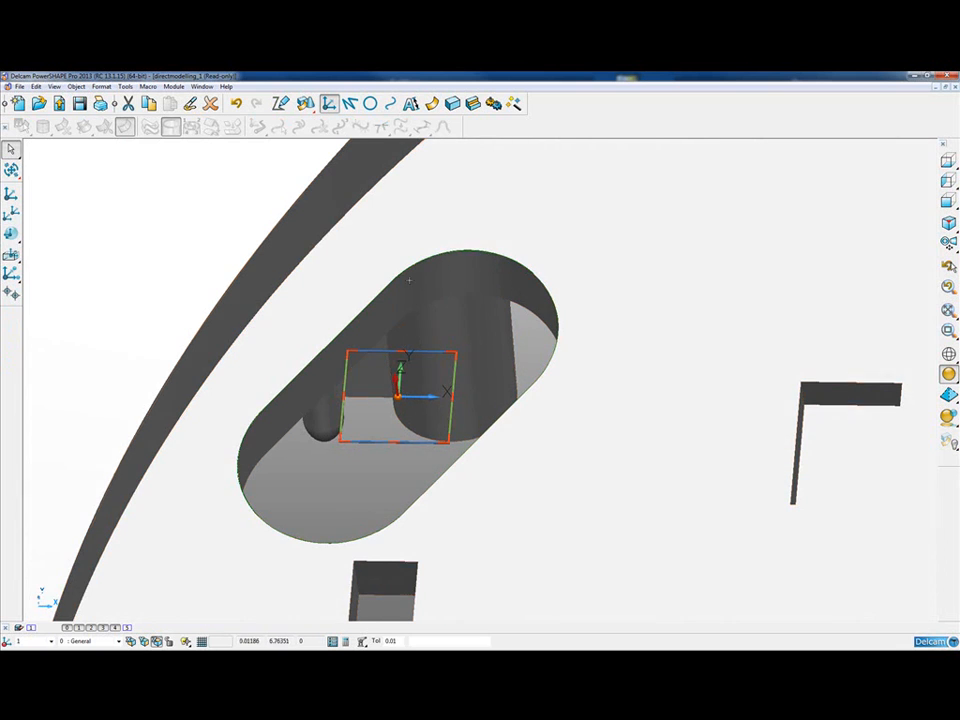
# - Scale the slot's rim faces uniformly by factor 0.75 to shrink the opening
pyautogui.click(238, 282)
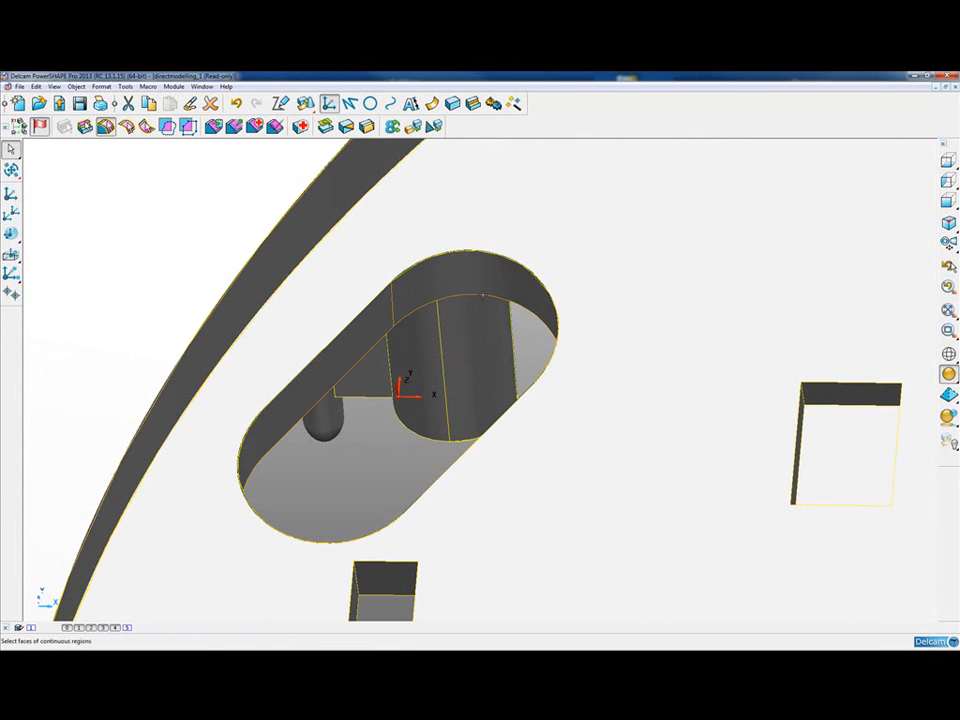
pyautogui.click(470, 260)
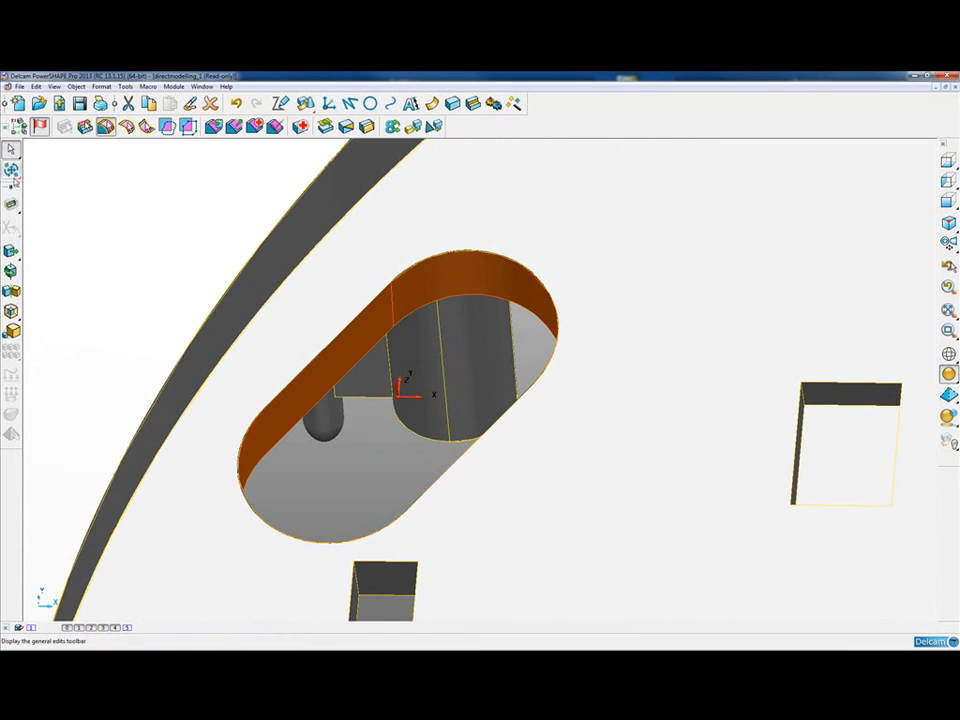
pyautogui.click(10, 250)
pyautogui.write('0.75')
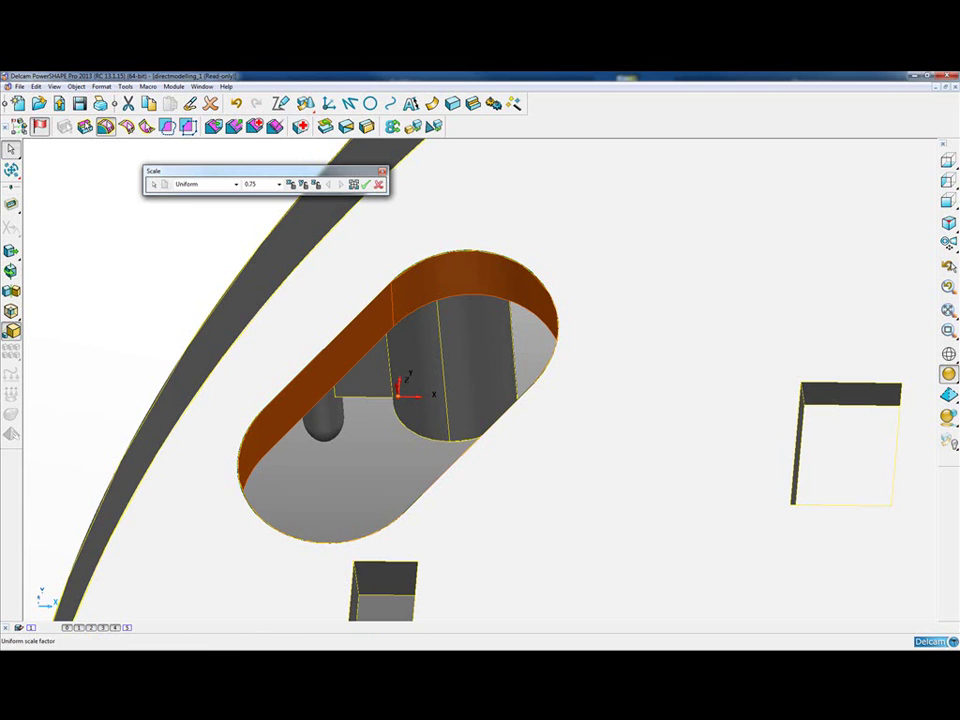
pyautogui.press('Return')
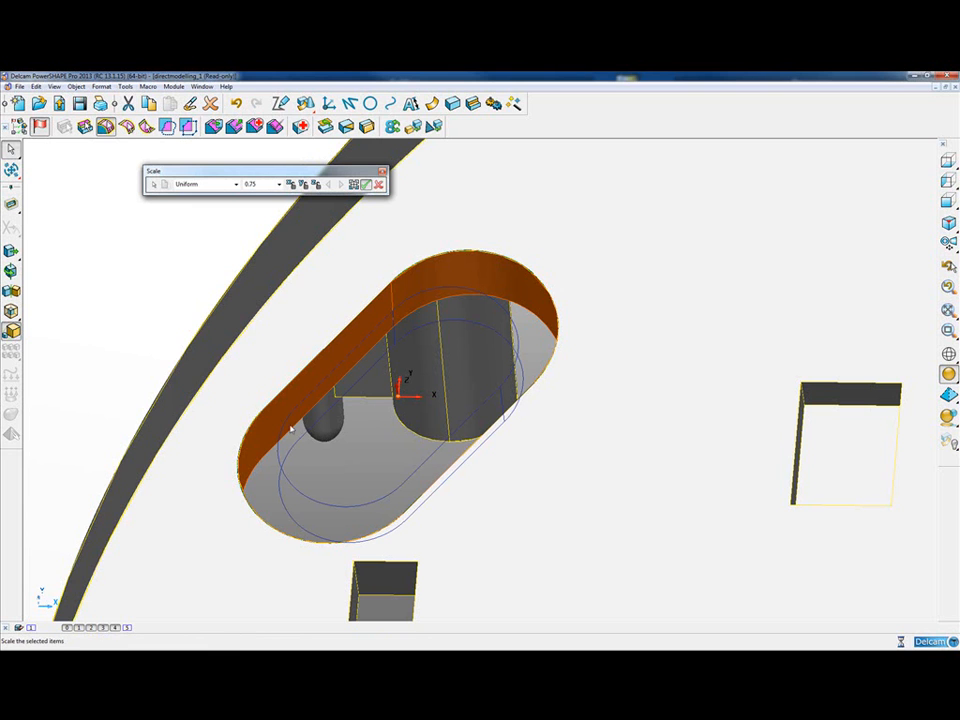
pyautogui.click(495, 382)
pyautogui.scroll(-2, 640, 440)
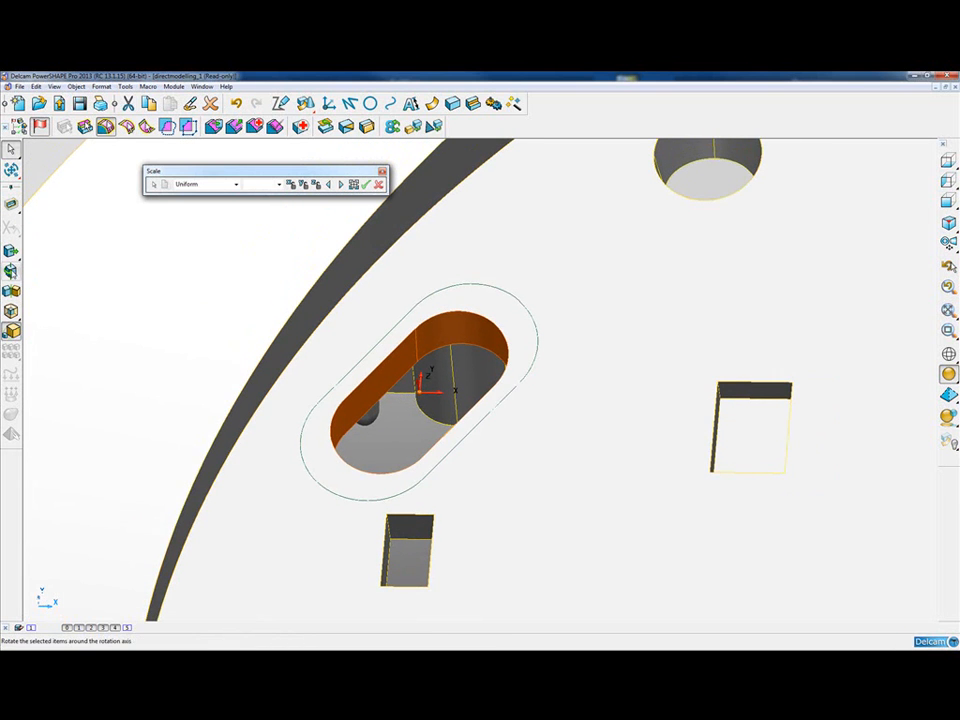
# - Rotate the selected slot faces by 35 degrees and apply the change
pyautogui.click(11, 270)
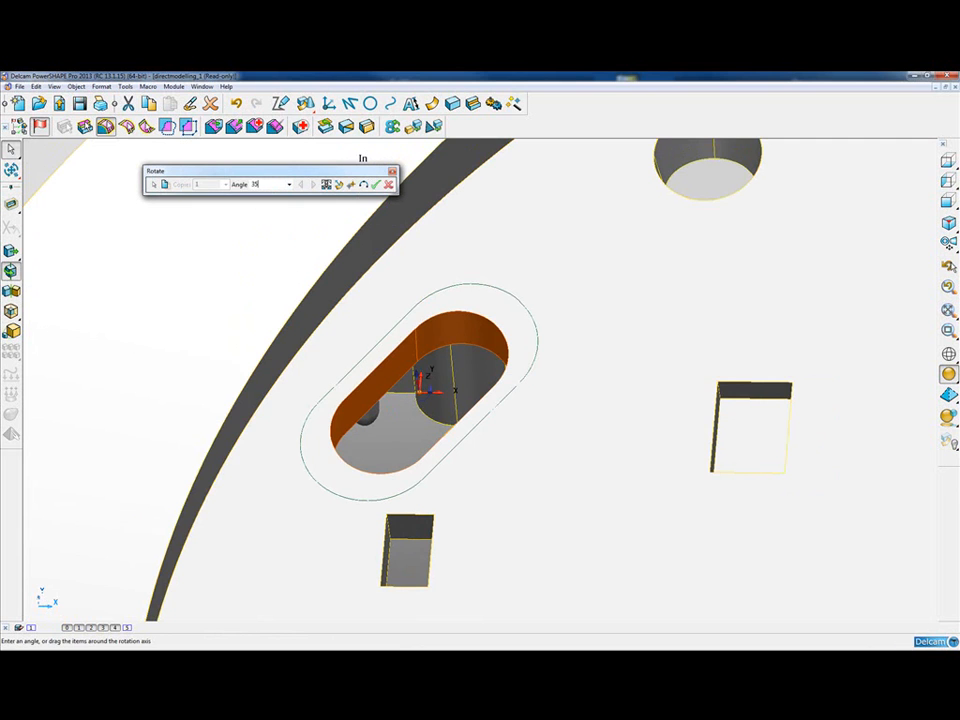
pyautogui.press('Return')
pyautogui.click(376, 185)
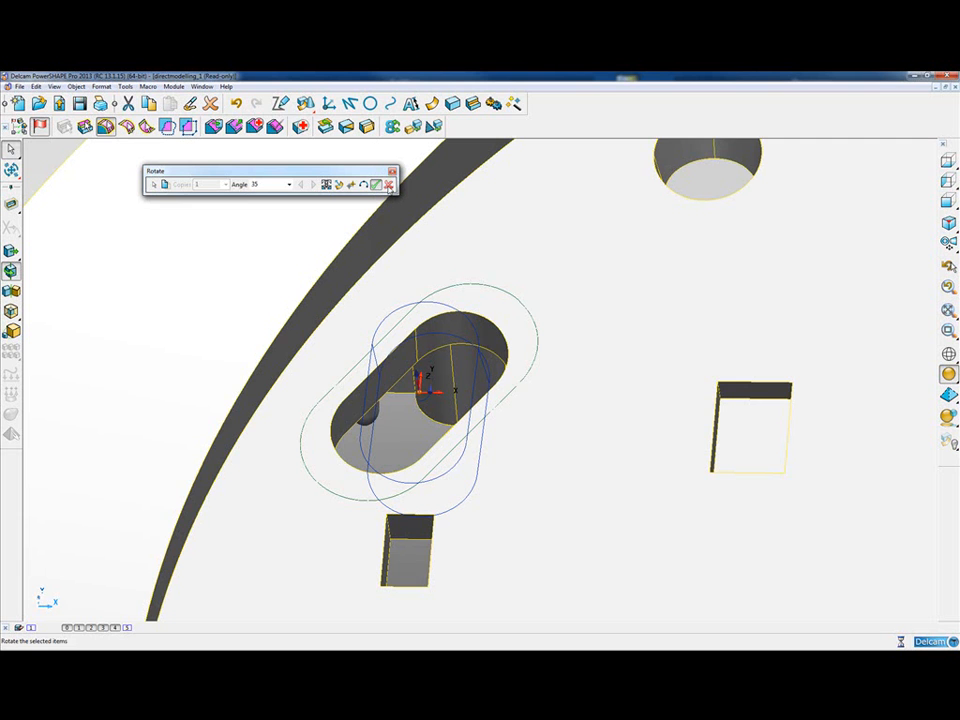
pyautogui.click(389, 186)
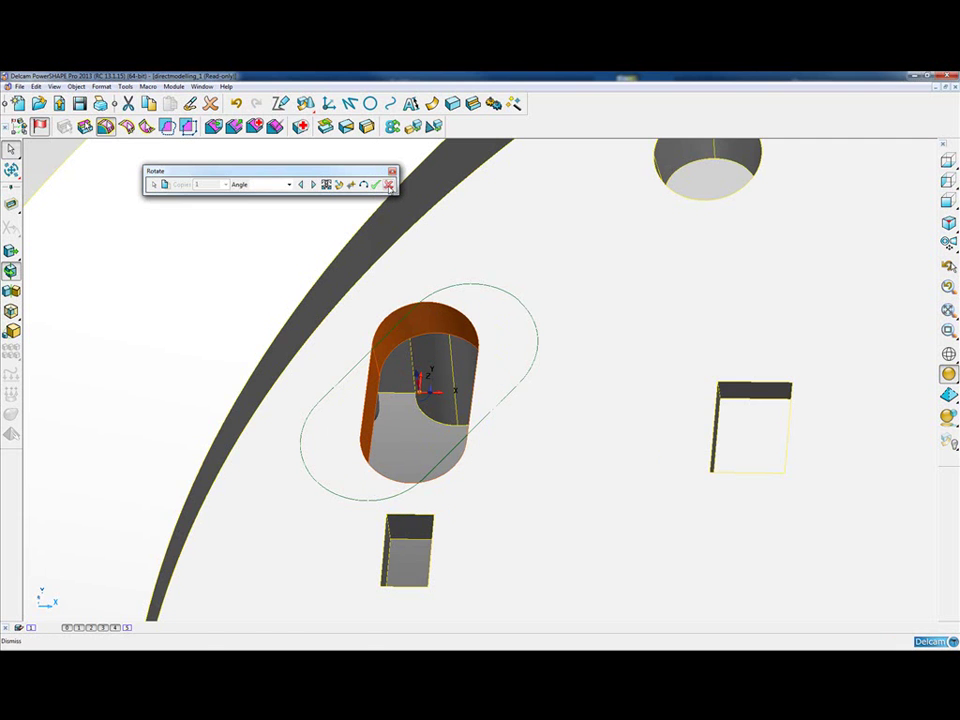
# - Deselect the slot faces, pick the outline curve and solid, then clear the selection
pyautogui.click(324, 327)
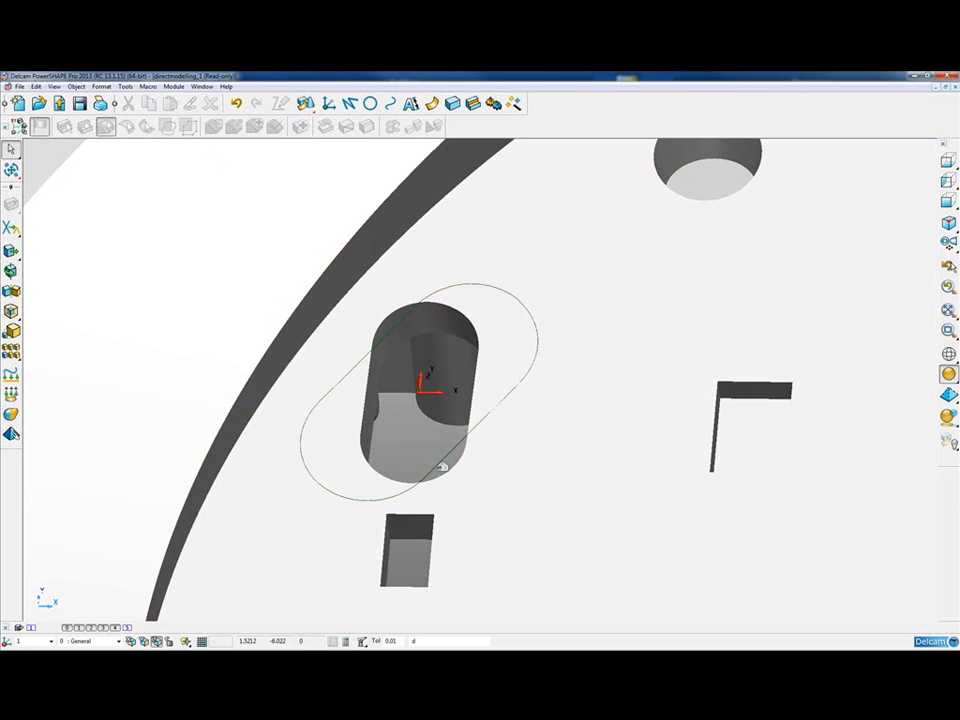
pyautogui.click(520, 385)
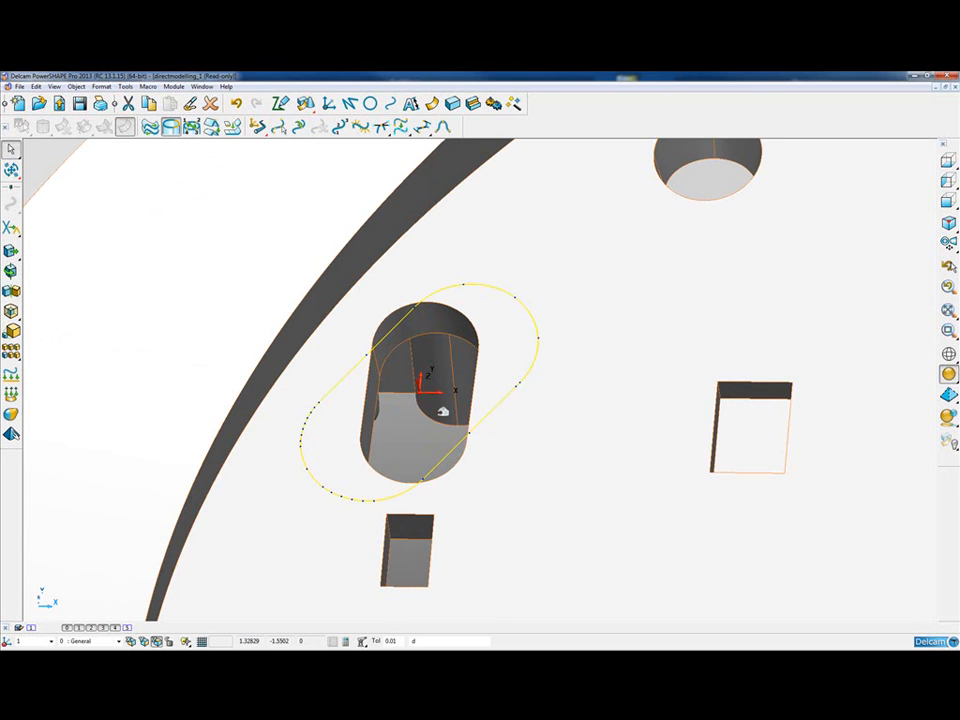
pyautogui.scroll(-3, 468, 383)
pyautogui.scroll(-2, 468, 383)
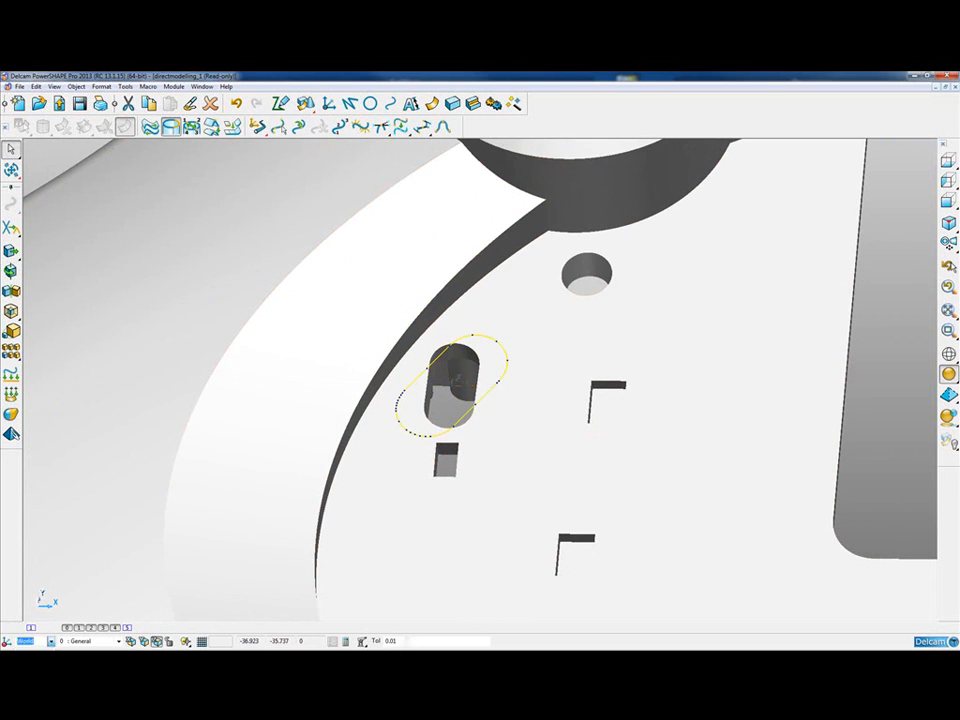
pyautogui.click(529, 289)
pyautogui.press('Escape')
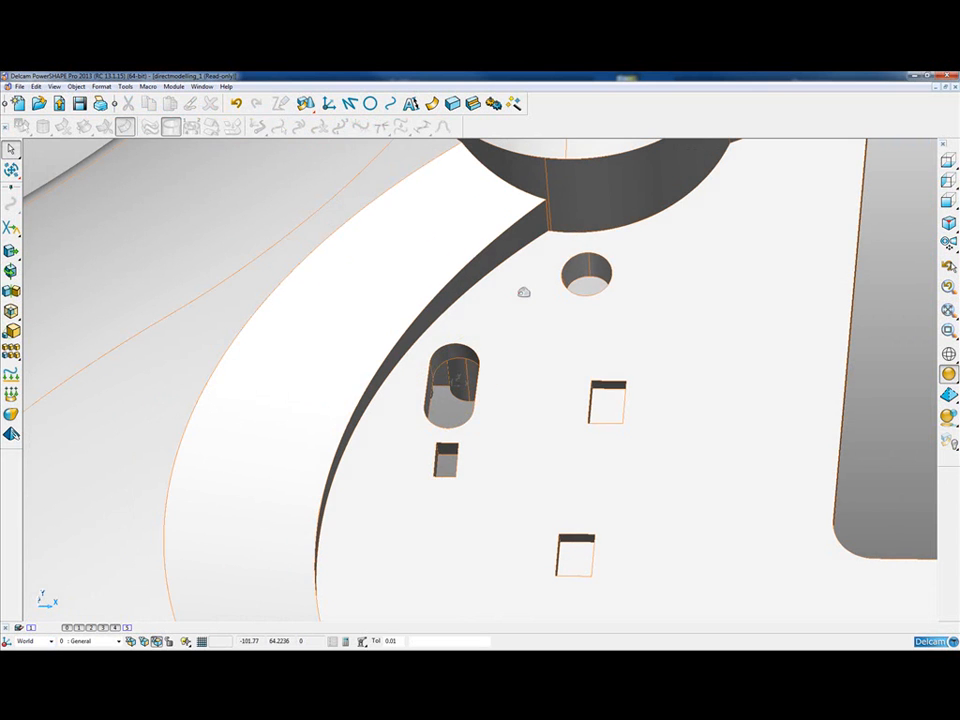
pyautogui.scroll(-4, 669, 243)
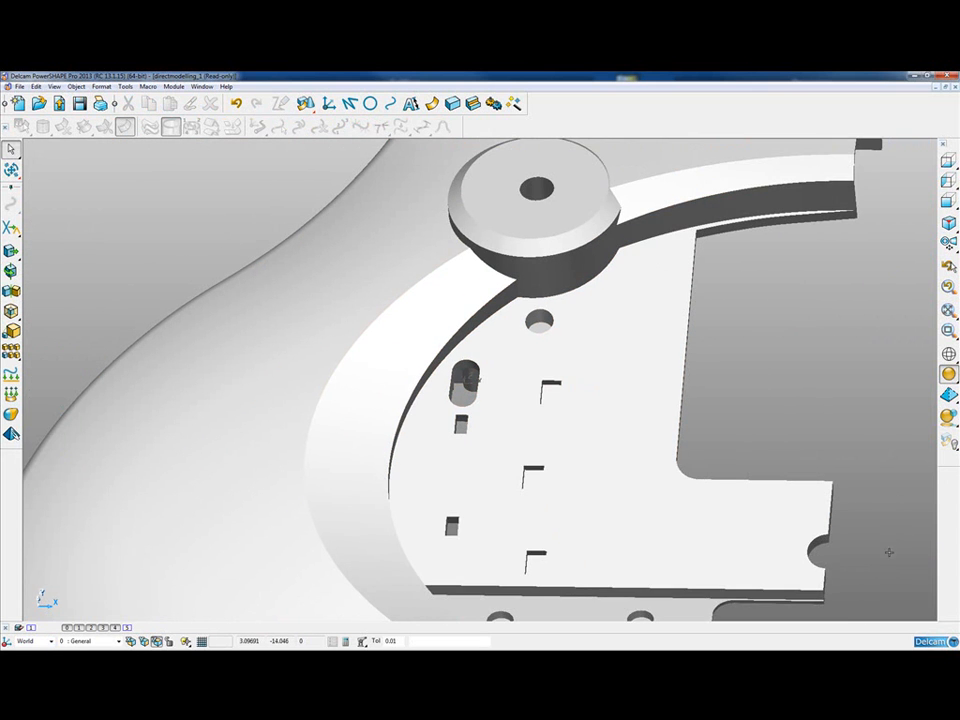
# - Bring the boss into view, select the solid and switch on level 5 to show the circle curves
pyautogui.keyDown('shift'); pyautogui.moveTo(820, 413); pyautogui.dragTo(805, 547, button='middle'); pyautogui.keyUp('shift')
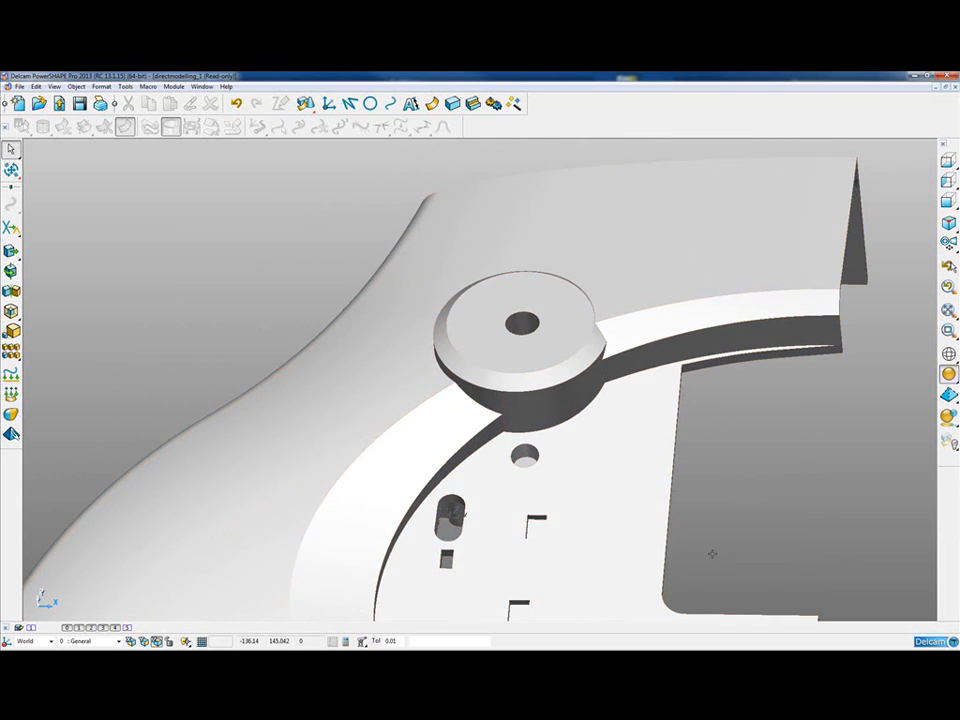
pyautogui.scroll(3, 441, 262)
pyautogui.click(493, 268)
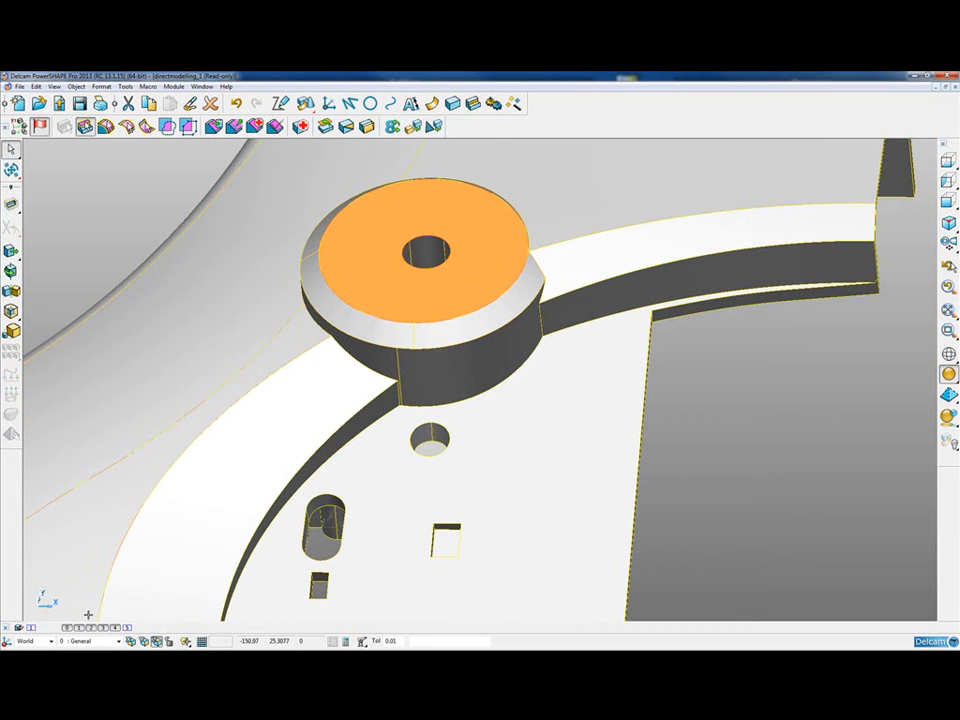
pyautogui.click(128, 630)
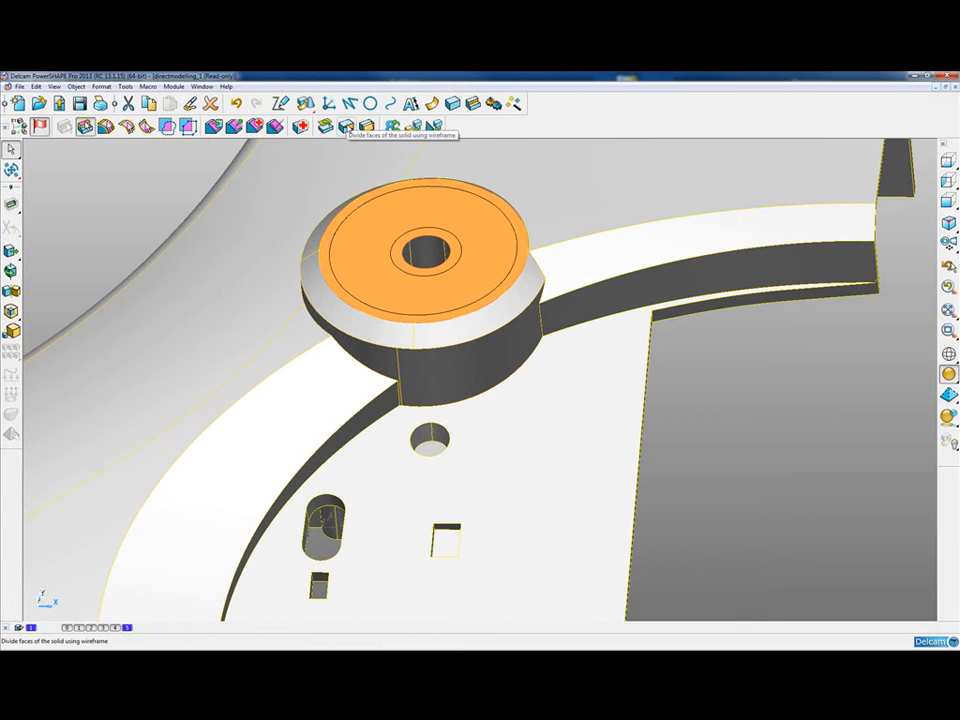
# - Divide the boss top face along the outer and inner circles and select the resulting ring face
pyautogui.click(347, 127)
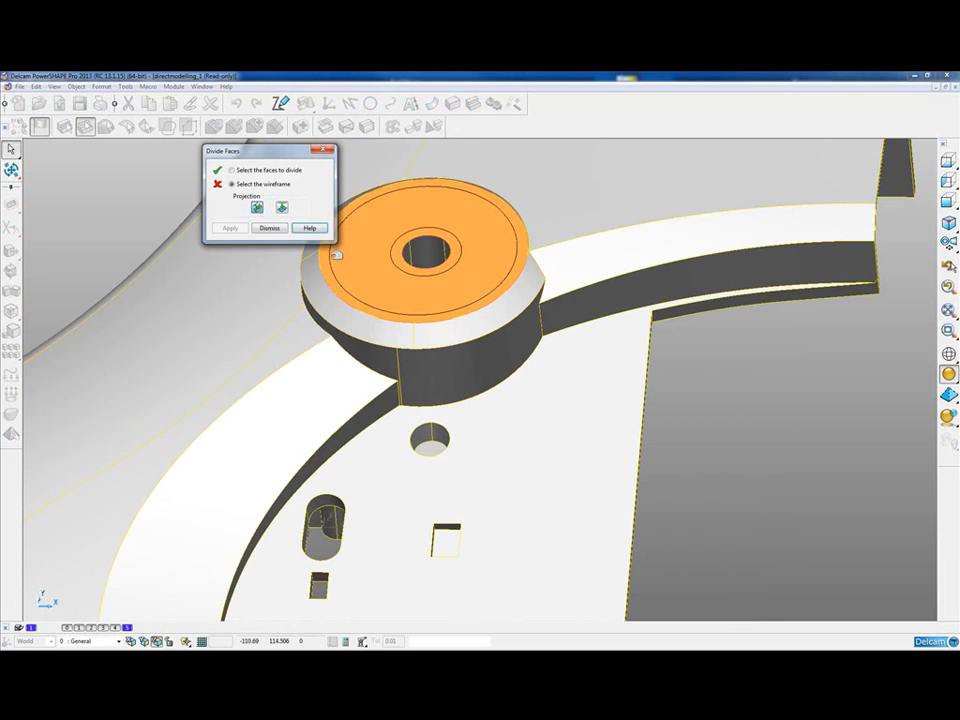
pyautogui.scroll(8, 427, 339)
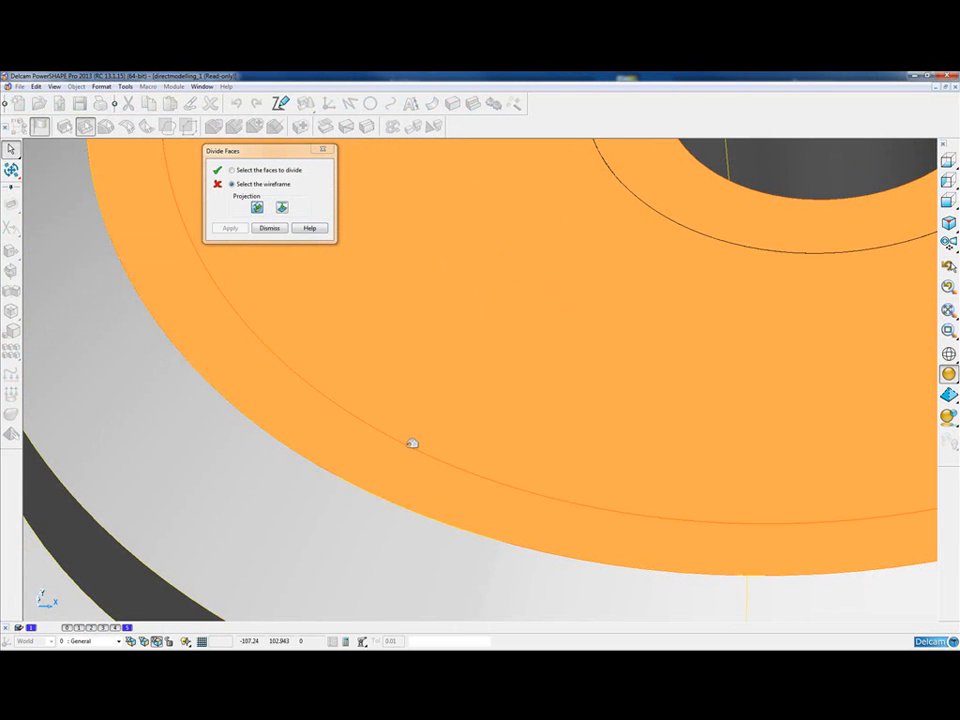
pyautogui.click(435, 422)
pyautogui.click(540, 387)
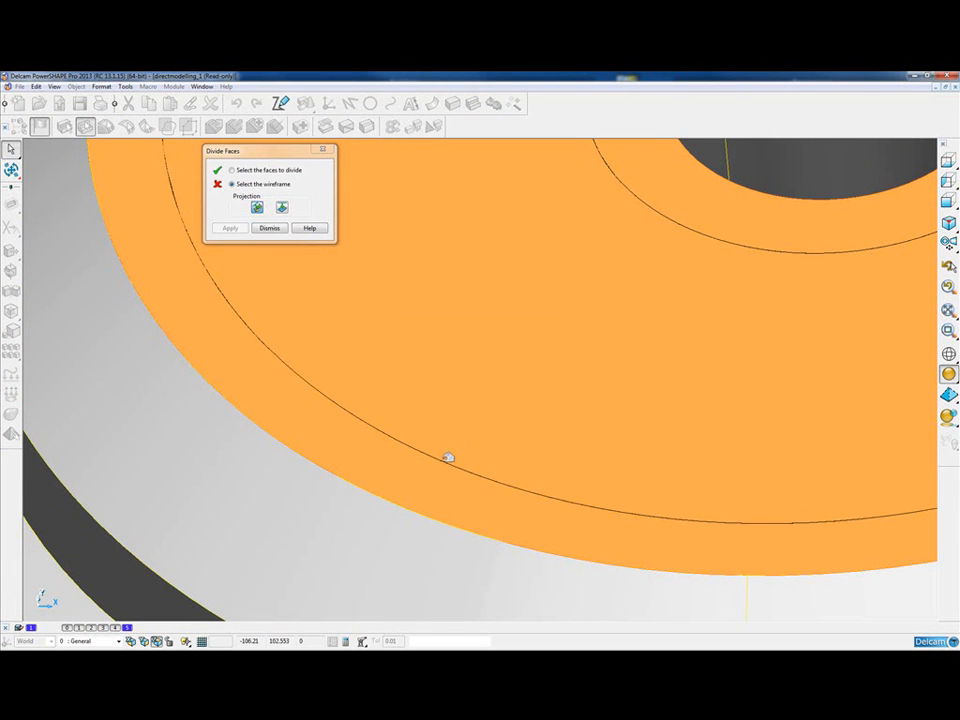
pyautogui.click(446, 460)
pyautogui.click(673, 219)
pyautogui.scroll(-8, 555, 300)
pyautogui.scroll(-3, 555, 310)
pyautogui.click(230, 228)
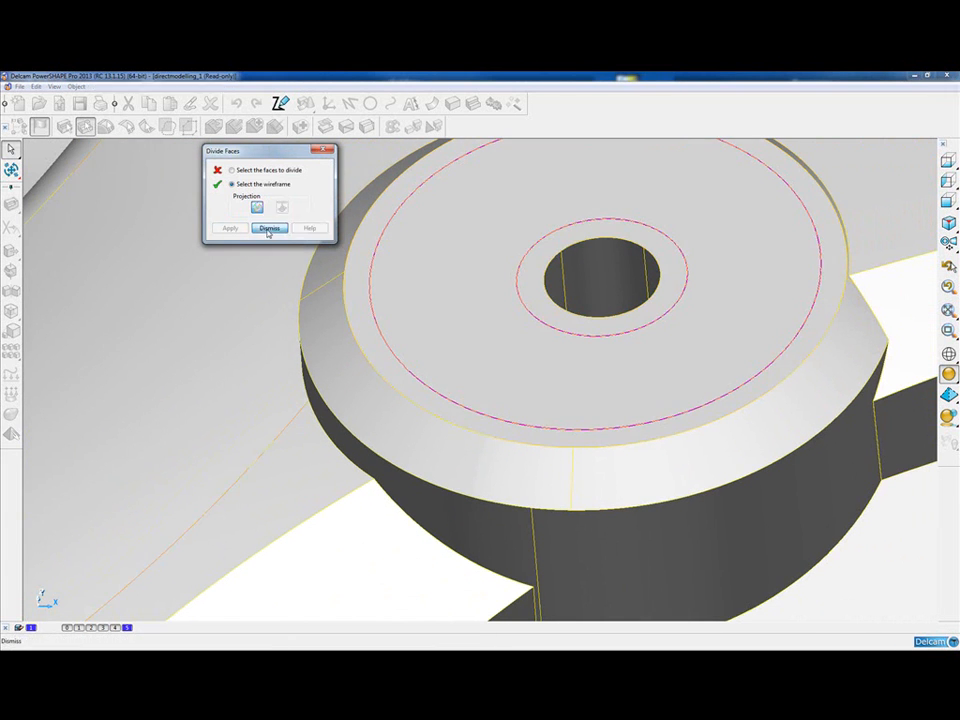
pyautogui.click(269, 228)
pyautogui.click(472, 251)
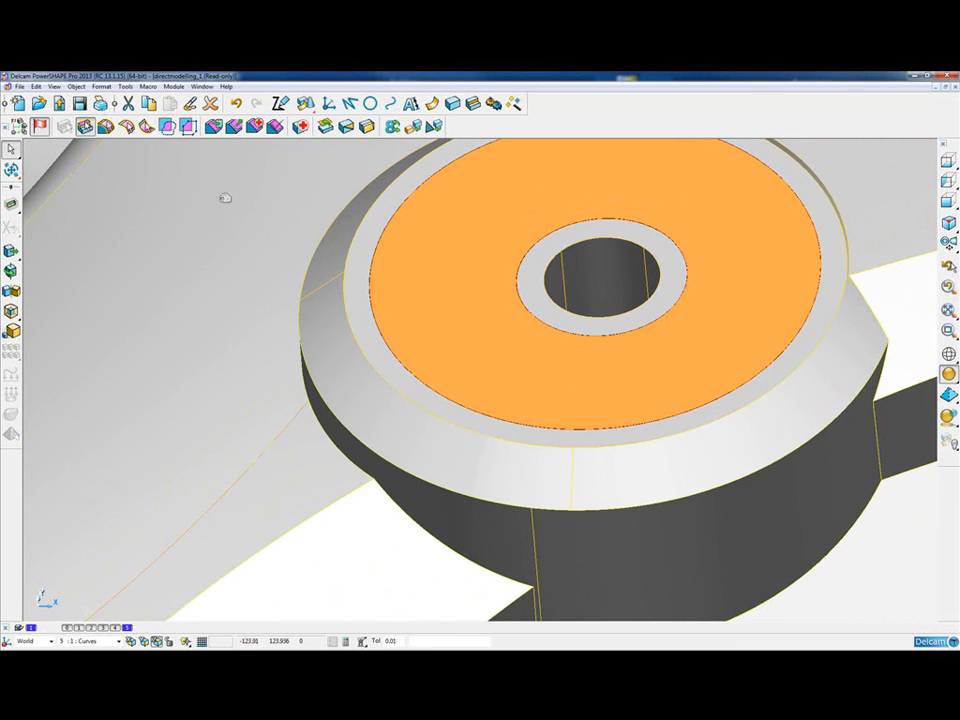
pyautogui.scroll(-2, 347, 294)
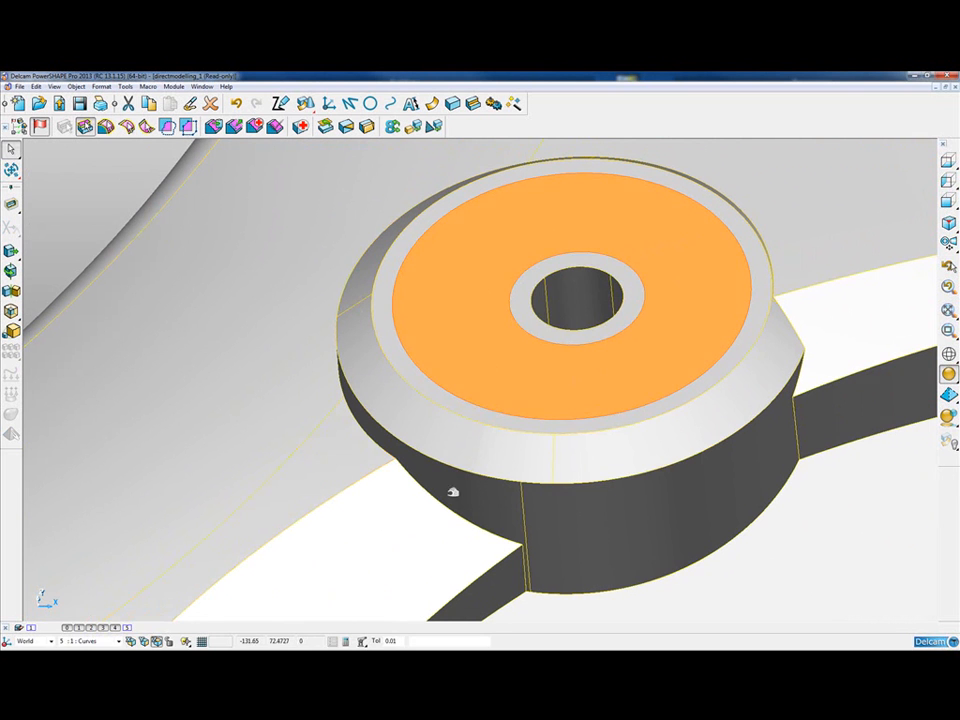
# - Move the ring face -5 mm in Z to sink a recess around the central tube, then deselect
pyautogui.click(10, 252)
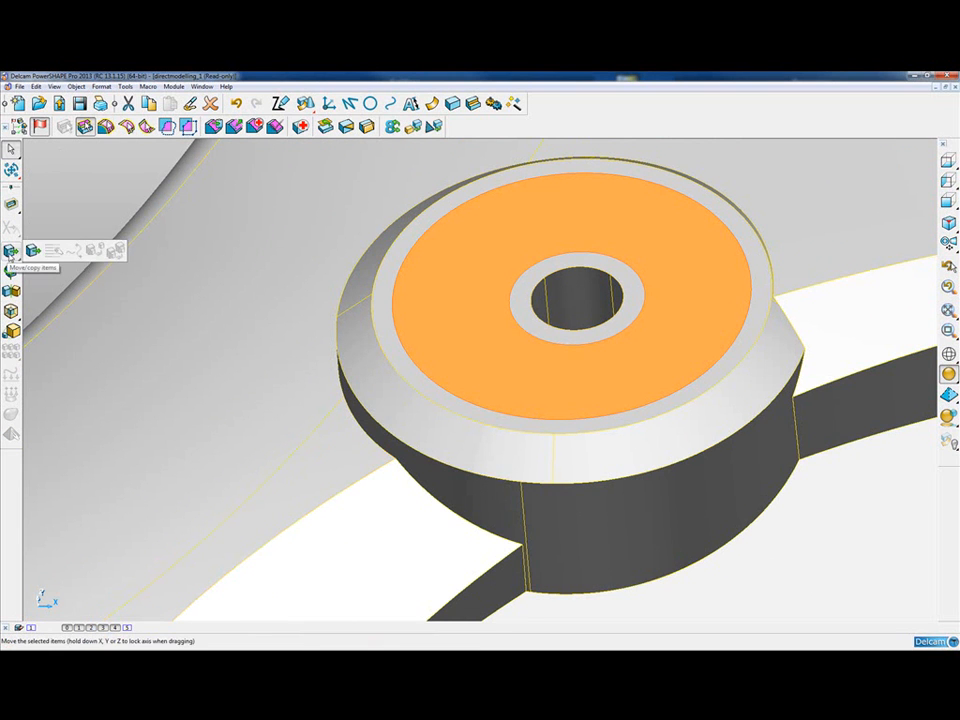
pyautogui.click(28, 190)
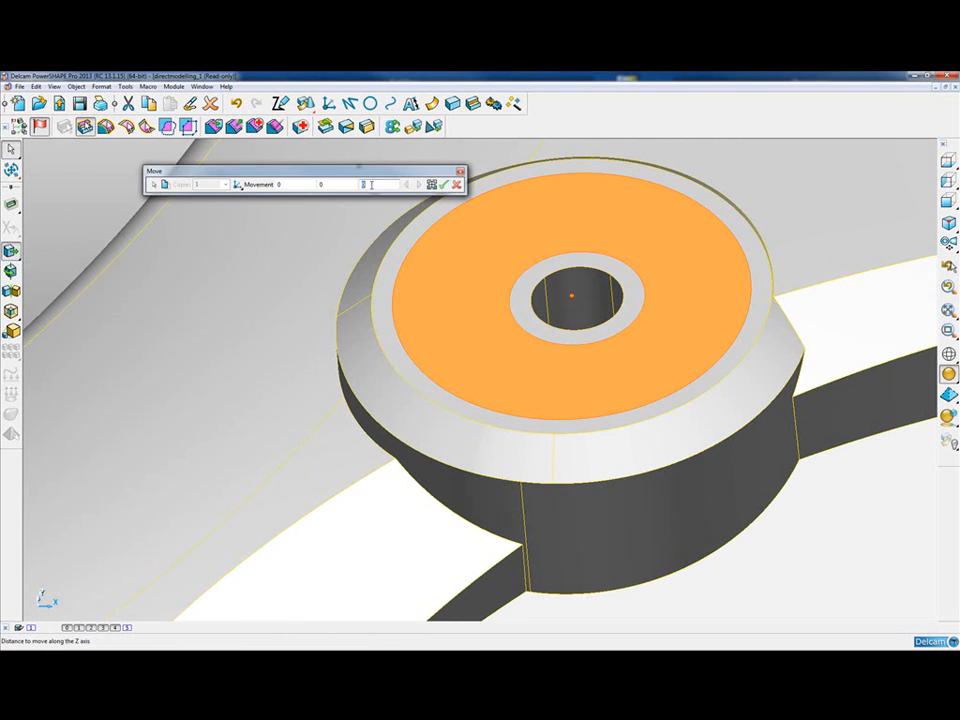
pyautogui.press('Return')
pyautogui.click(444, 184)
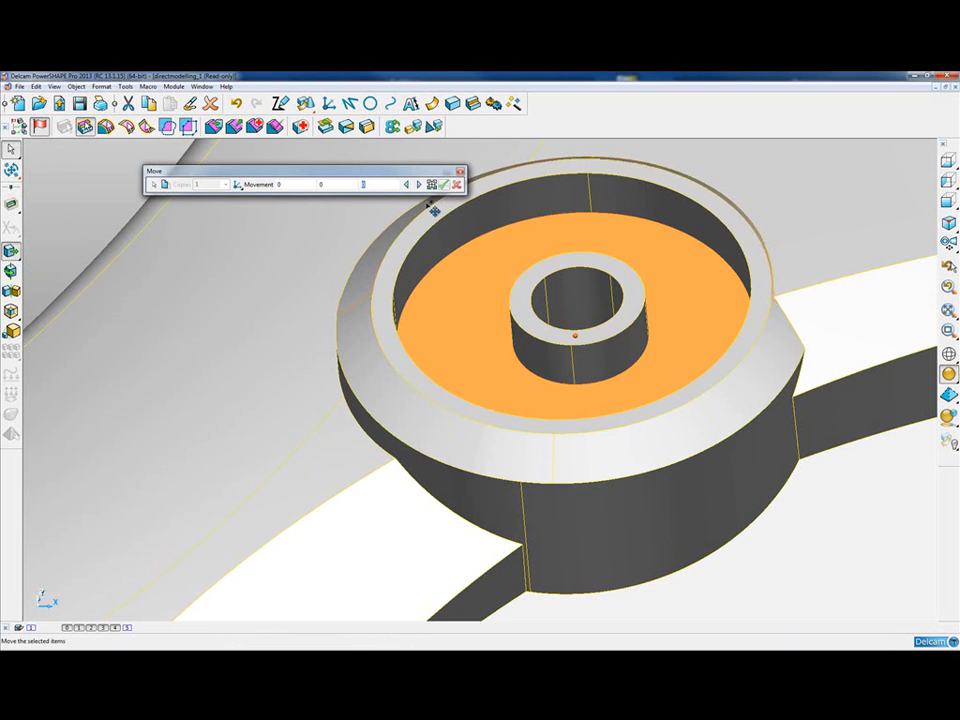
pyautogui.click(459, 177)
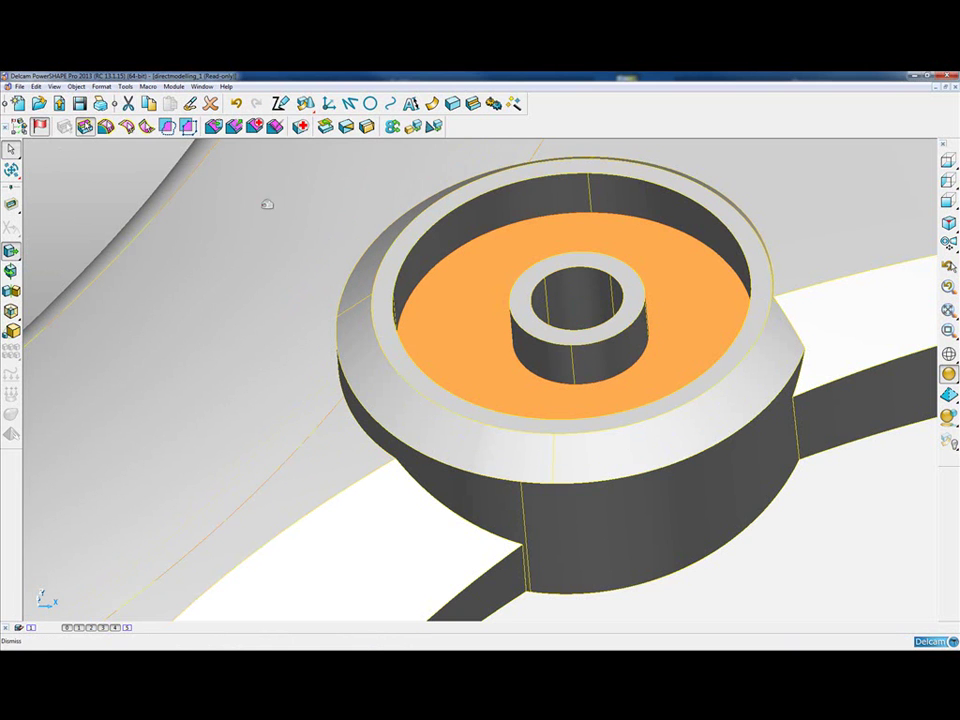
pyautogui.click(88, 192)
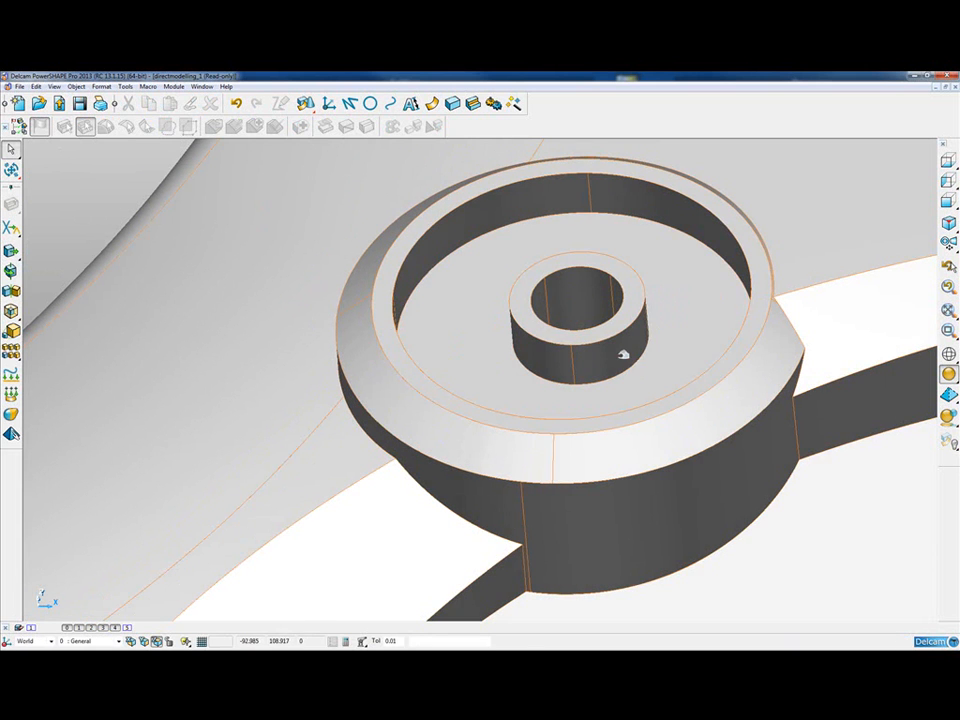
pyautogui.moveTo(228, 228); pyautogui.dragTo(297, 311, button='middle')
pyautogui.scroll(-3, 297, 311)
pyautogui.scroll(-3, 297, 330)
pyautogui.scroll(-2, 303, 366)
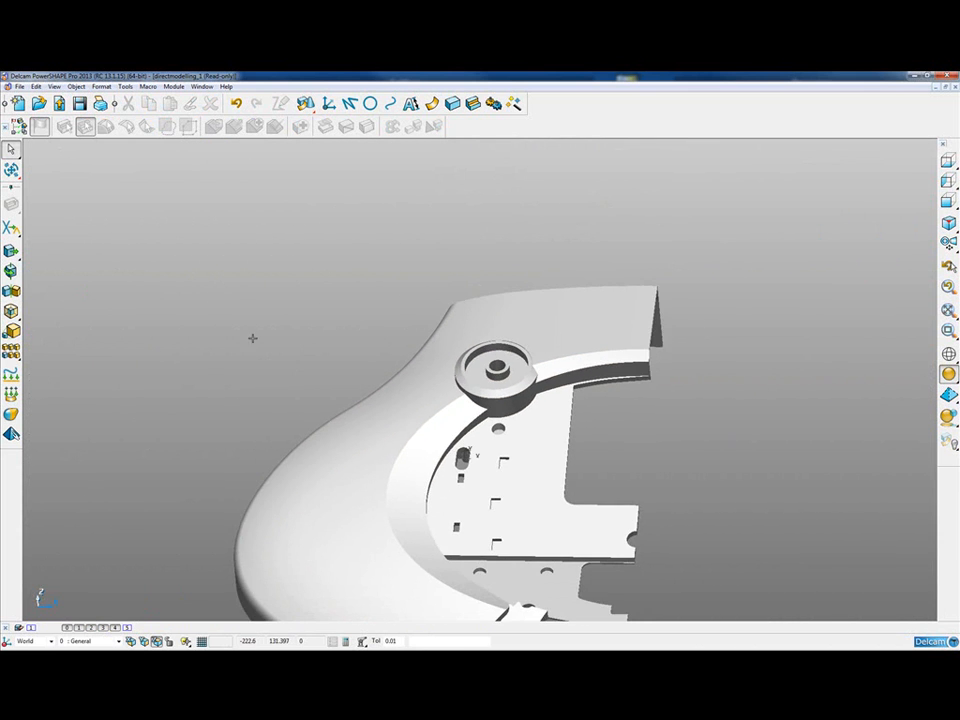
pyautogui.moveTo(244, 333)
pyautogui.mouseDown(button='middle')
pyautogui.moveTo(610, 400)
pyautogui.moveTo(490, 370)
pyautogui.moveTo(500, 380)
pyautogui.moveTo(480, 385)
pyautogui.moveTo(460, 370)
pyautogui.moveTo(470, 390)
pyautogui.mouseUp(button='middle')
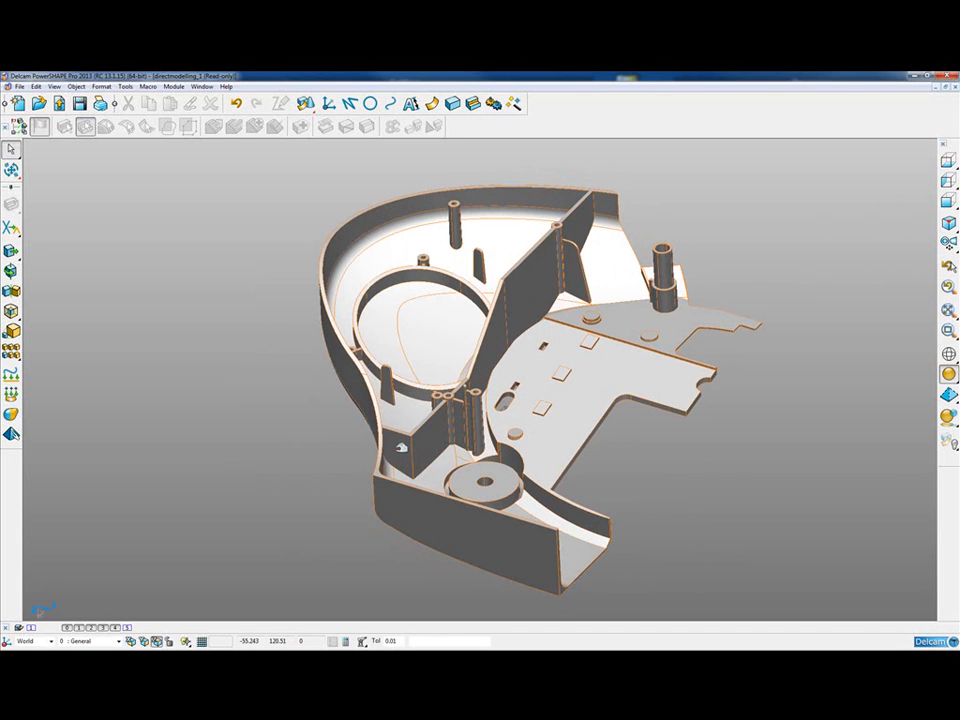
pyautogui.scroll(5, 441, 405)
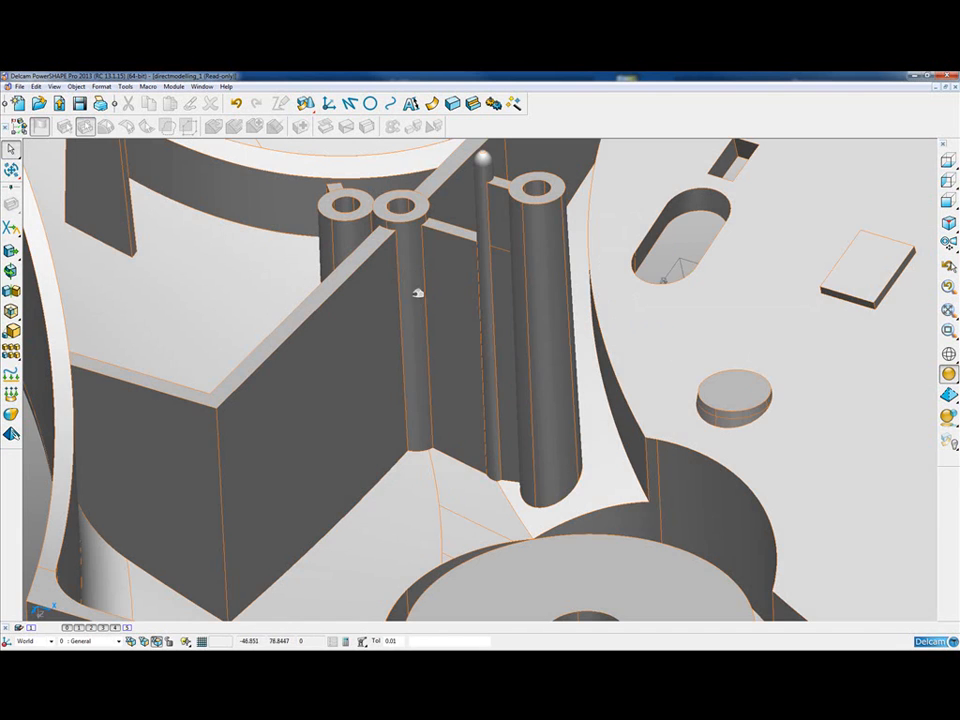
pyautogui.moveTo(479, 359)
pyautogui.mouseDown(button='middle')
pyautogui.moveTo(704, 247)
pyautogui.moveTo(494, 220)
pyautogui.mouseUp(button='middle')
pyautogui.scroll(-5, 590, 289)
pyautogui.scroll(-4, 704, 247)
# - Create a workplane snapped to the centre of the boss
pyautogui.click(330, 103)
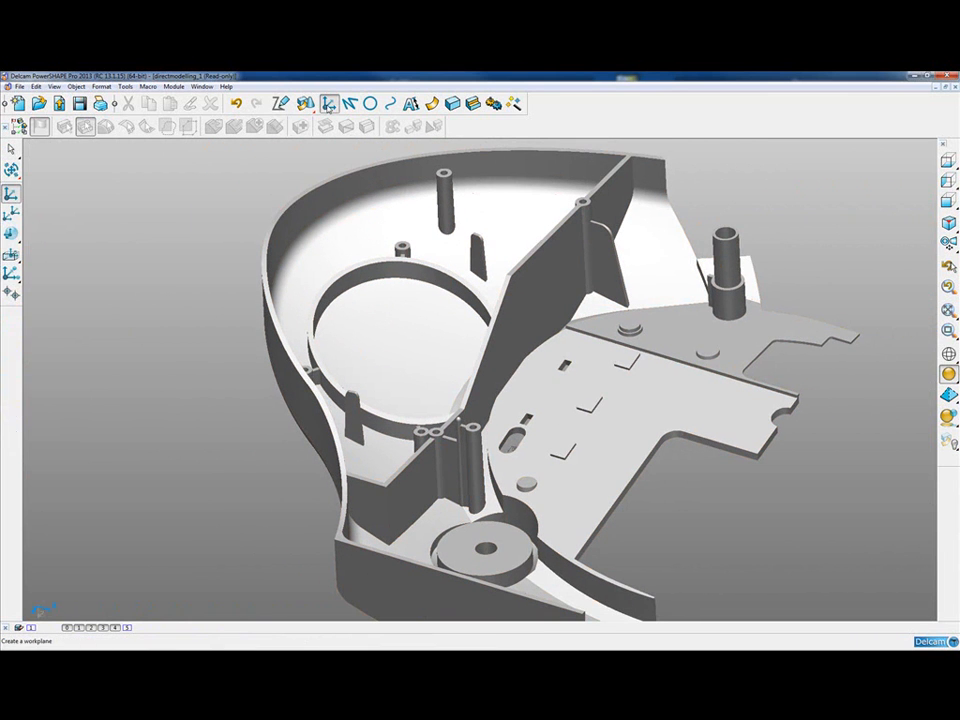
pyautogui.click(12, 235)
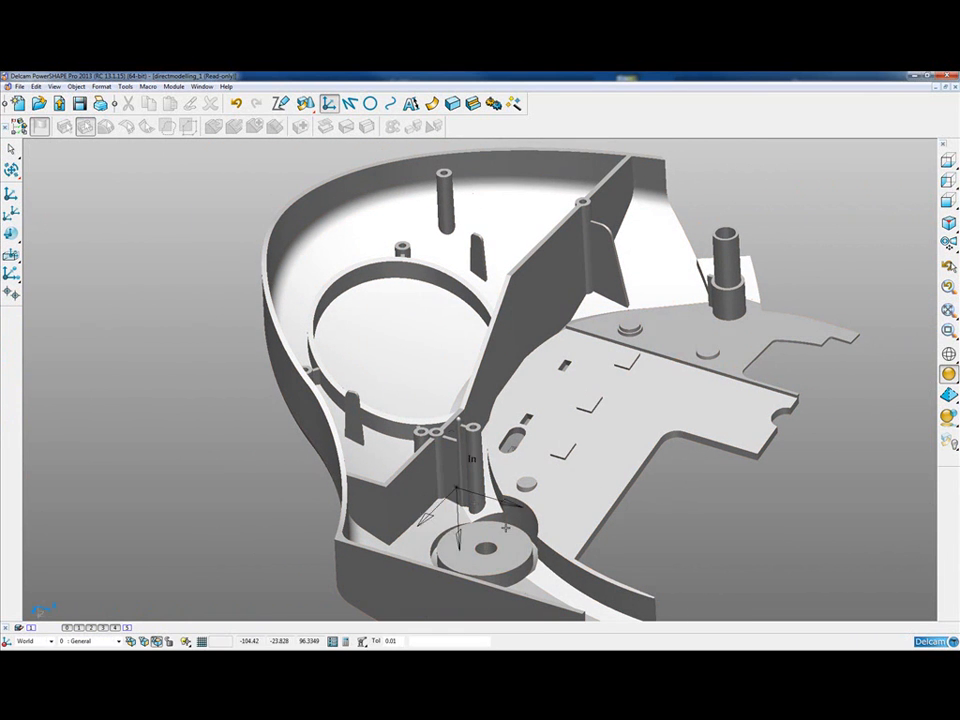
pyautogui.click(508, 555)
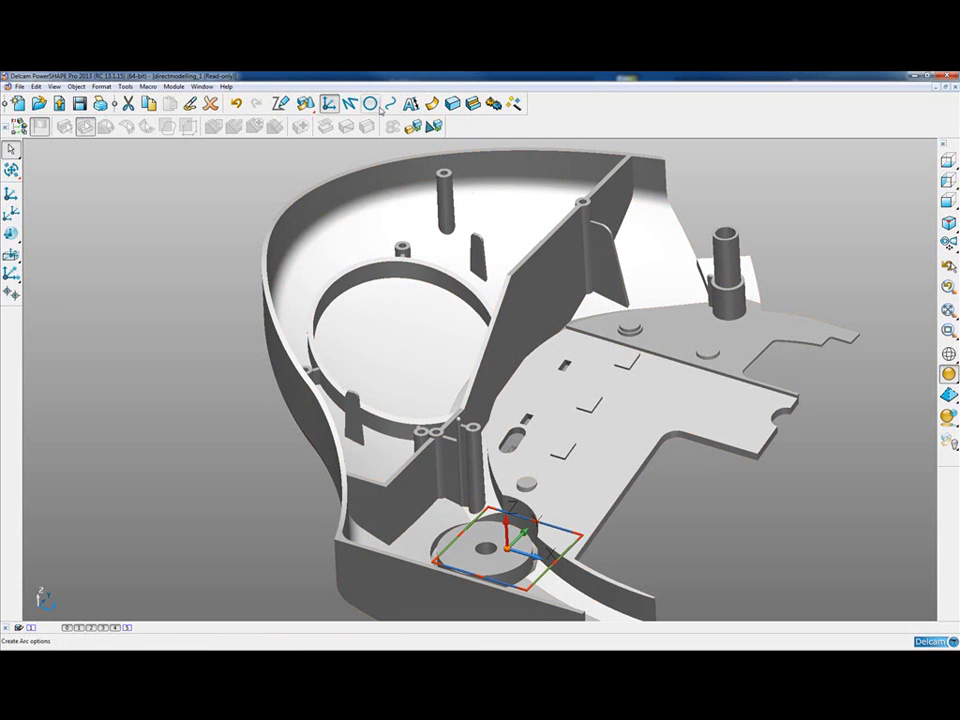
# - Draw a continuous line along the diagonal rib's corners, then select the housing solid
pyautogui.click(349, 103)
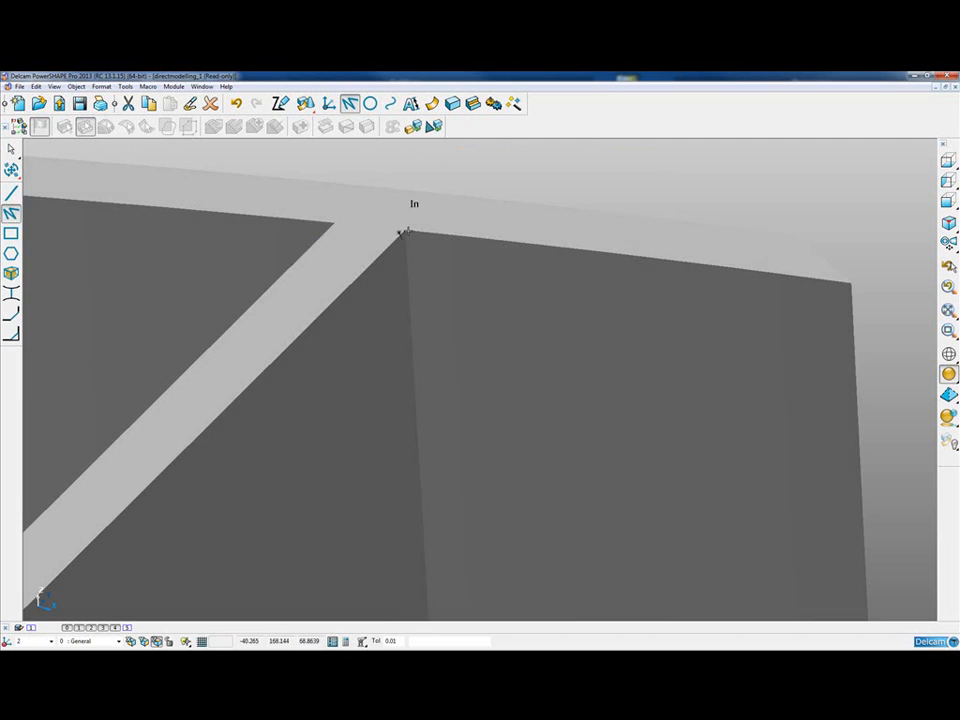
pyautogui.click(407, 232)
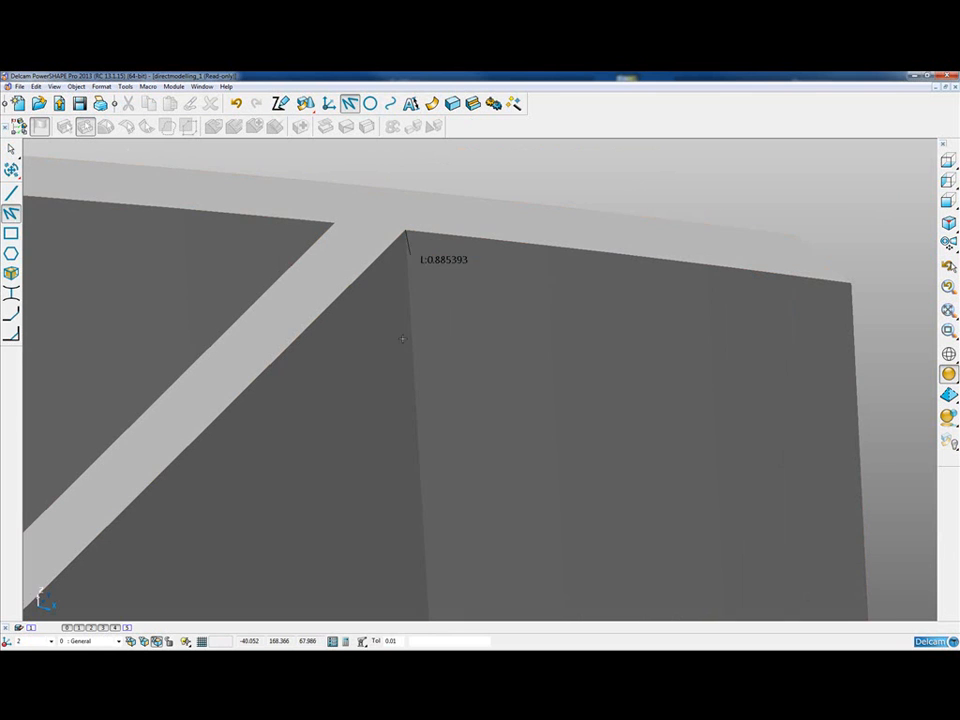
pyautogui.scroll(-3, 419, 357)
pyautogui.scroll(-3, 419, 300)
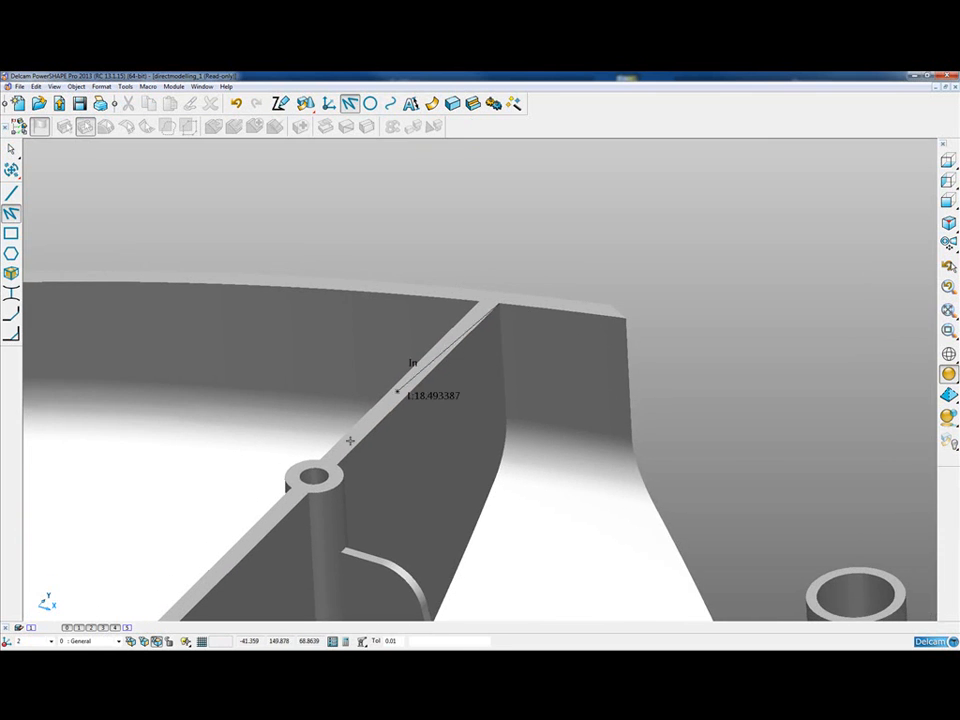
pyautogui.moveTo(268, 514); pyautogui.dragTo(560, 300, button='middle')
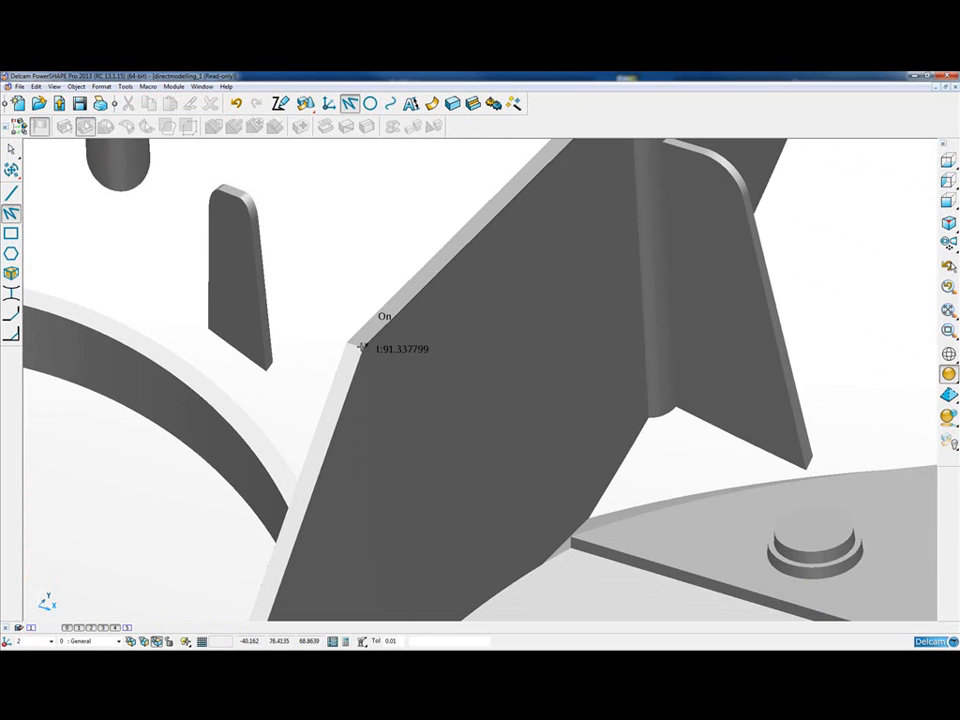
pyautogui.click(362, 345)
pyautogui.scroll(2, 400, 350)
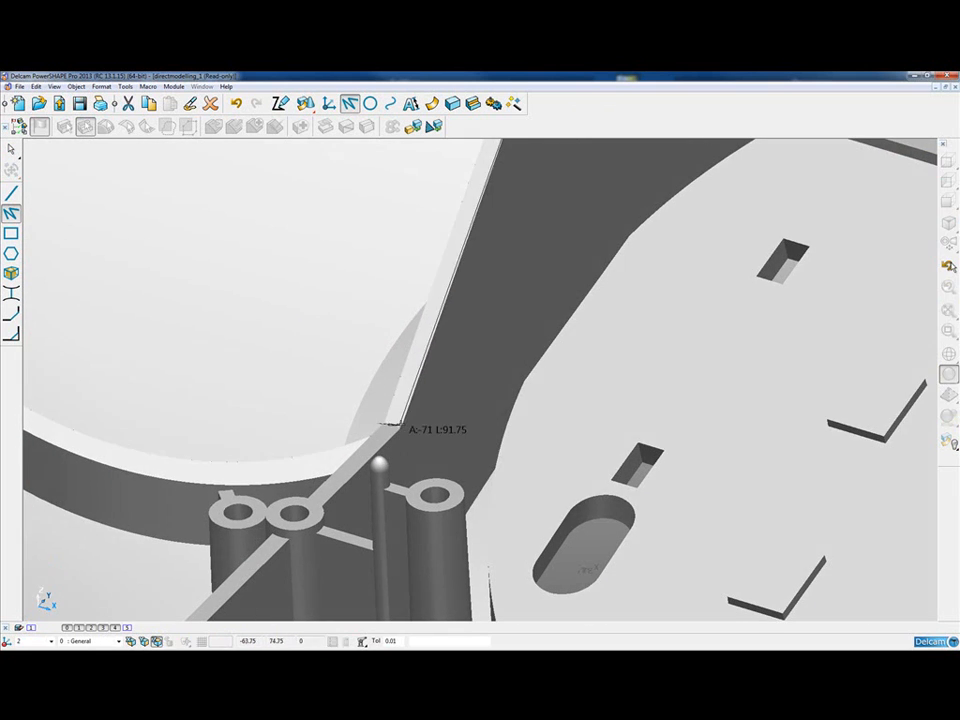
pyautogui.click(400, 428)
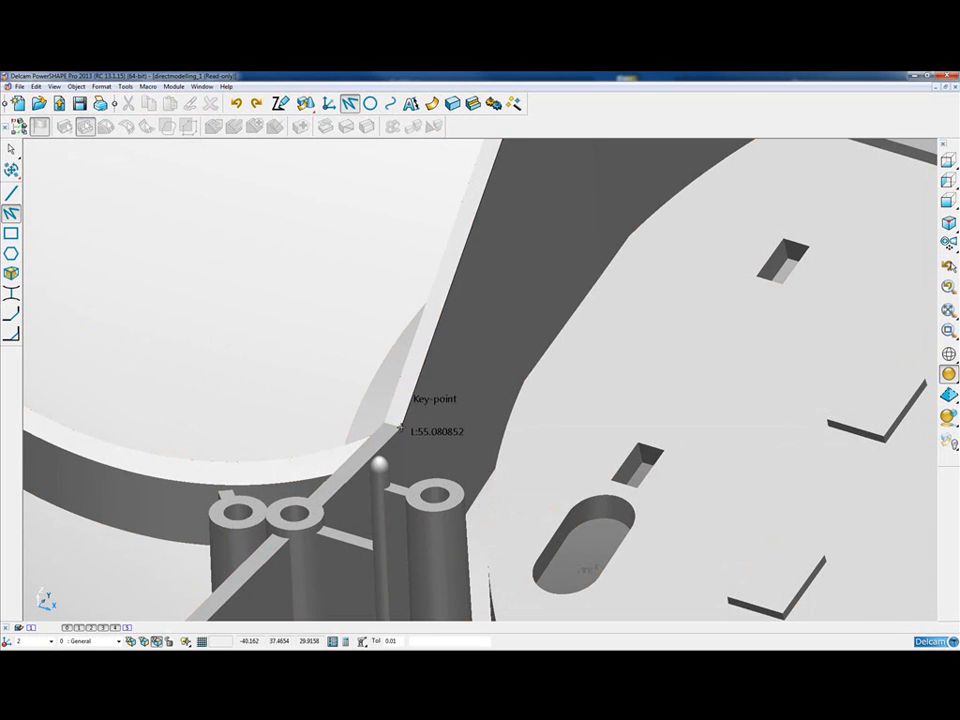
pyautogui.scroll(-3, 430, 400)
pyautogui.moveTo(430, 400); pyautogui.dragTo(386, 390, button='middle')
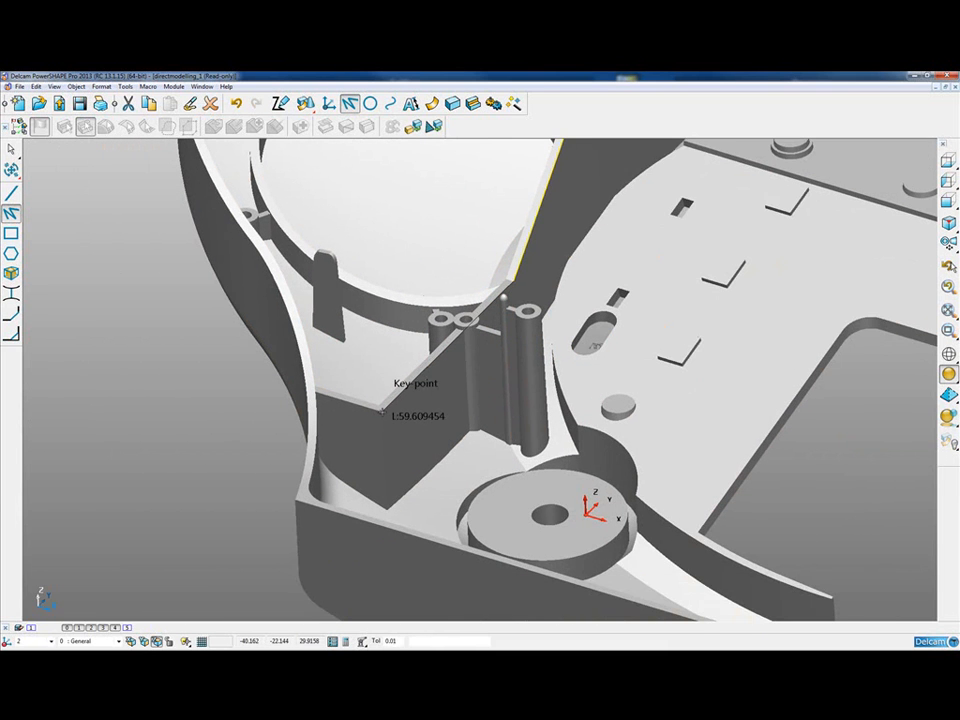
pyautogui.scroll(-2, 480, 380)
pyautogui.moveTo(480, 380); pyautogui.dragTo(560, 360, button='middle')
pyautogui.click(638, 358)
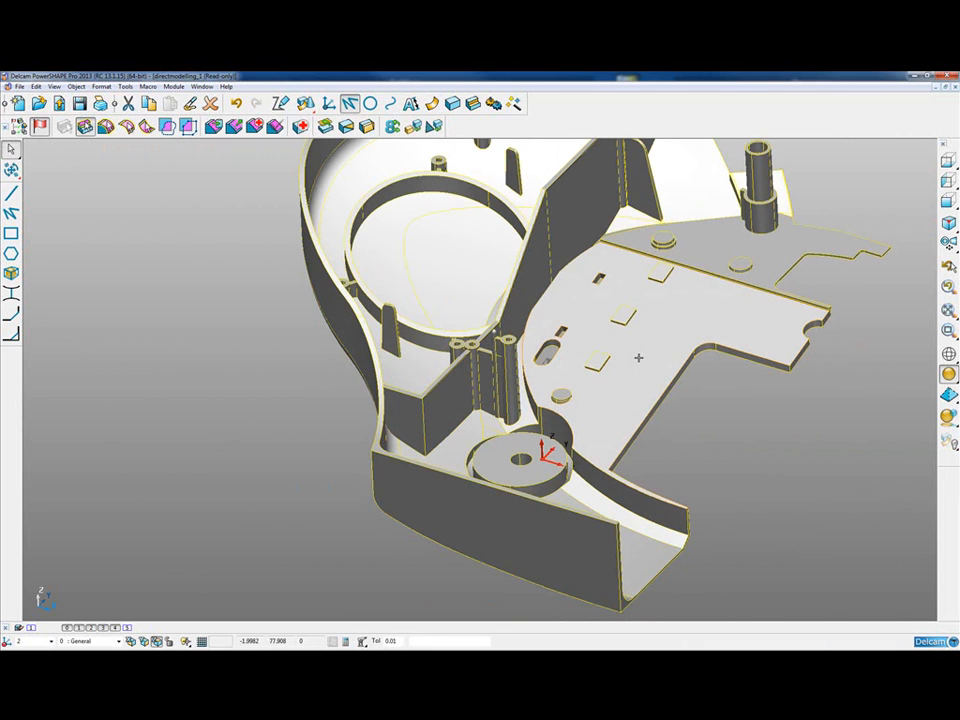
# - Hide the solid and select the whole polyline left along the rib
pyautogui.press('Delete')
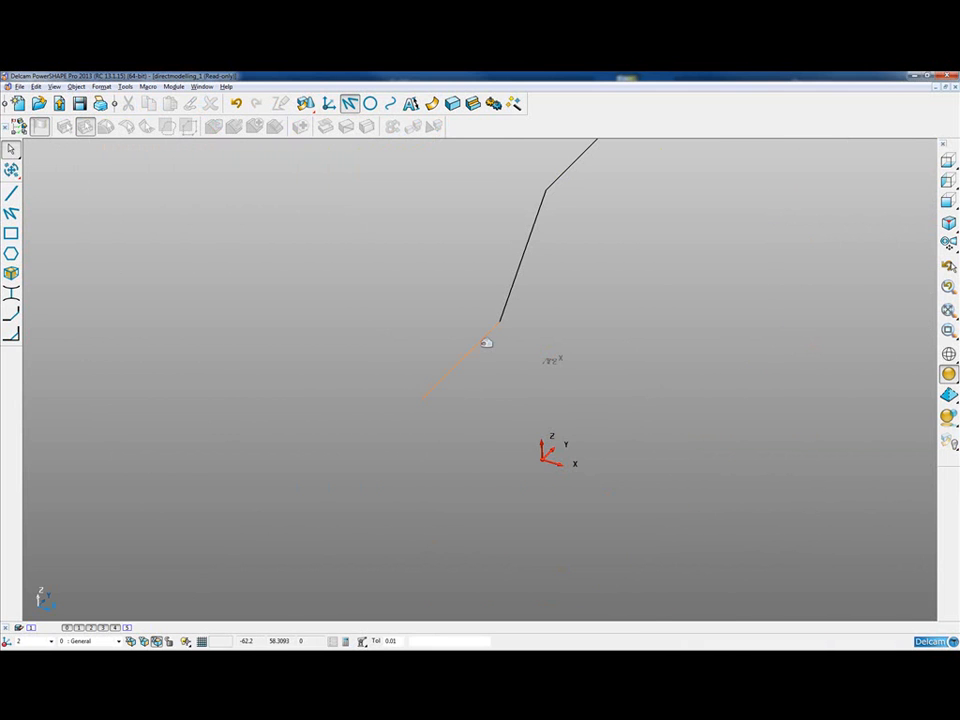
pyautogui.click(480, 345)
pyautogui.click(509, 387)
pyautogui.click(465, 352)
pyautogui.scroll(-2, 575, 249)
# - Extrude the polyline into a surface strip of length about -11 and show the housing again
pyautogui.click(432, 103)
pyautogui.click(12, 193)
pyautogui.moveTo(640, 383); pyautogui.dragTo(478, 345)
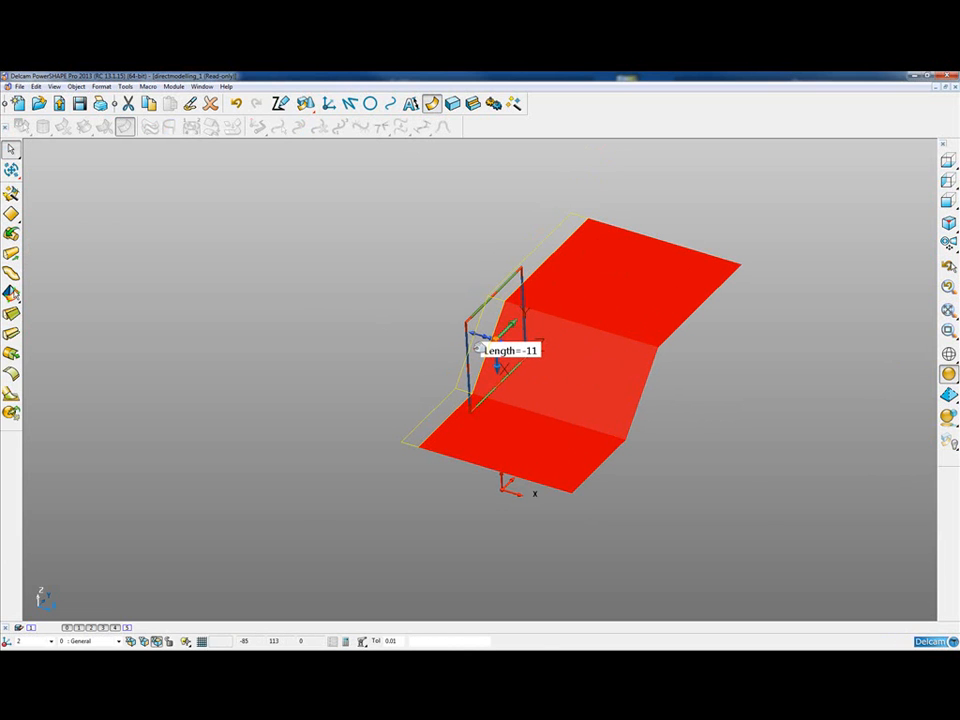
pyautogui.moveTo(478, 345); pyautogui.dragTo(478, 350)
pyautogui.click(371, 381)
pyautogui.hotkey('ctrl', 'l')
pyautogui.click(248, 451)
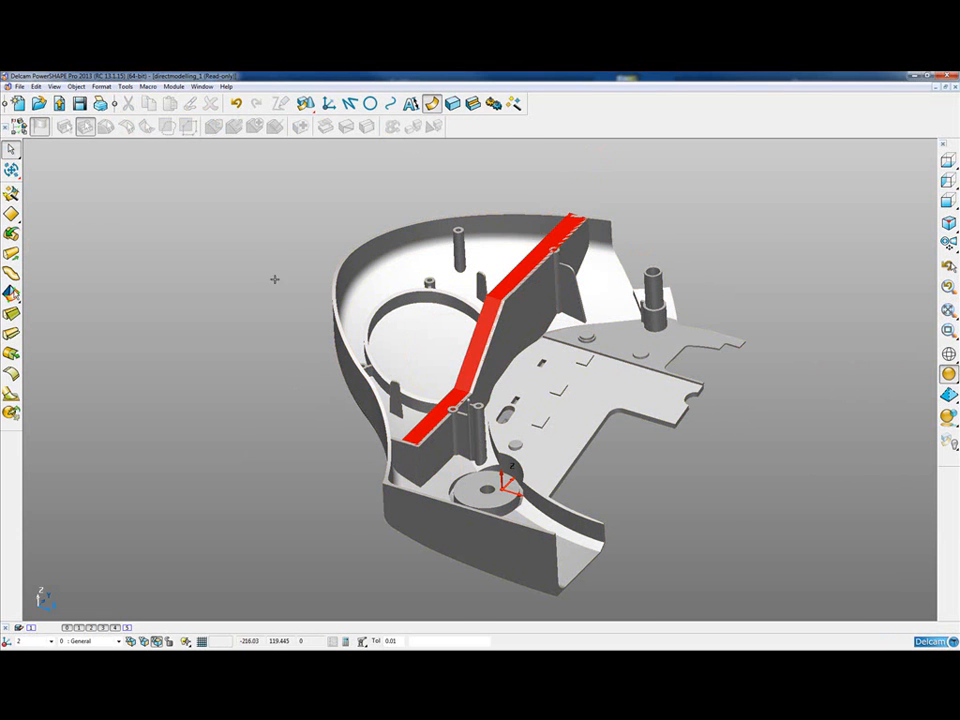
# - With continuous-region face selection on, add the rib wall faces near the pillar to the selection
pyautogui.moveTo(270, 204); pyautogui.dragTo(621, 489)
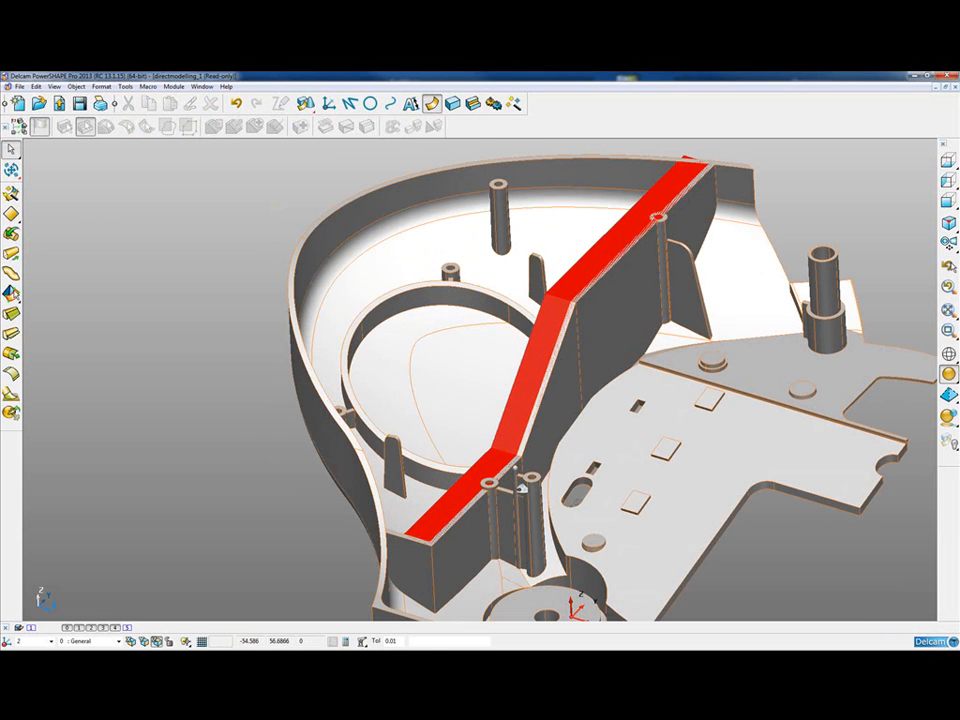
pyautogui.hotkey('ctrl', 'a')
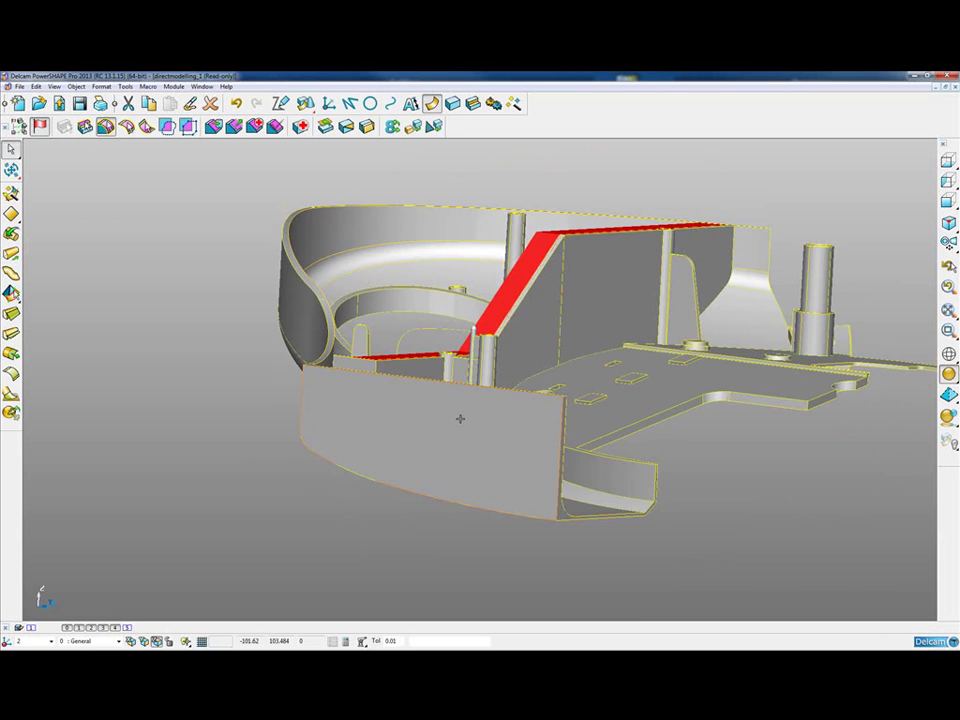
pyautogui.moveTo(340, 320); pyautogui.dragTo(430, 290, button='middle')
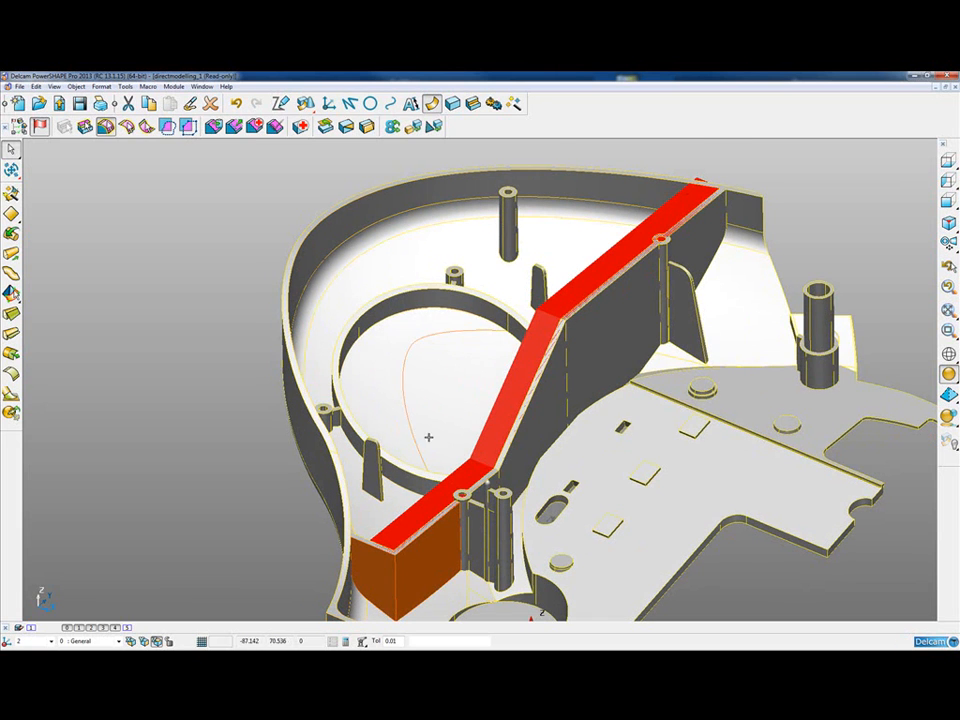
pyautogui.scroll(5, 420, 418)
pyautogui.click(366, 430)
pyautogui.scroll(-4, 500, 290)
pyautogui.moveTo(480, 300)
pyautogui.mouseDown(button='middle')
pyautogui.moveTo(632, 187)
pyautogui.moveTo(545, 312)
pyautogui.mouseUp(button='middle')
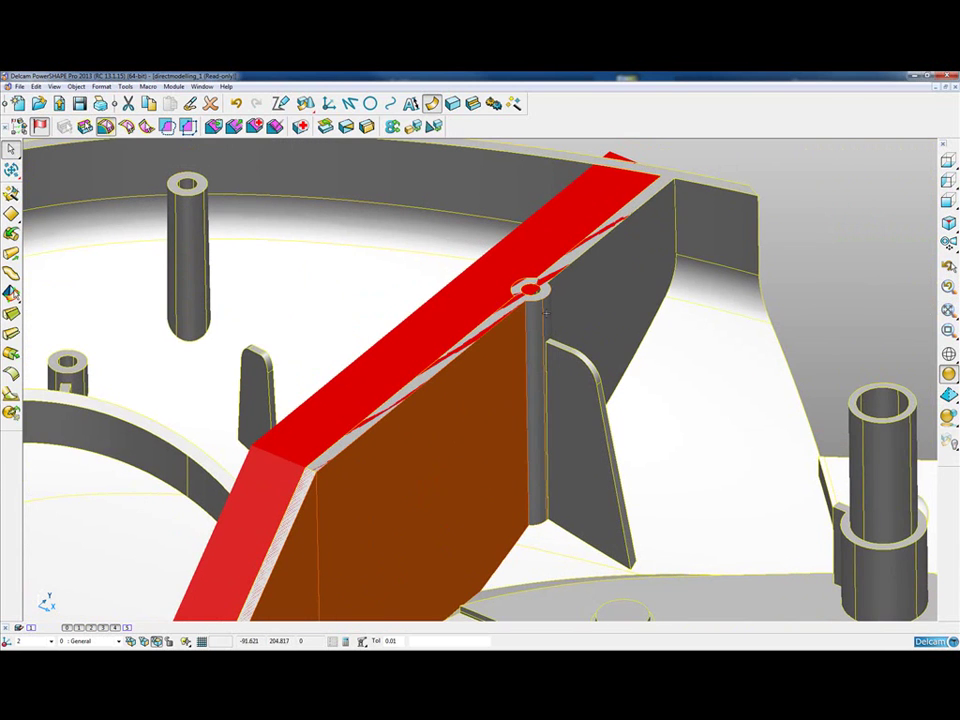
pyautogui.keyDown('shift'); pyautogui.click(603, 296); pyautogui.keyUp('shift')
pyautogui.hotkey('ctrl', 'a')
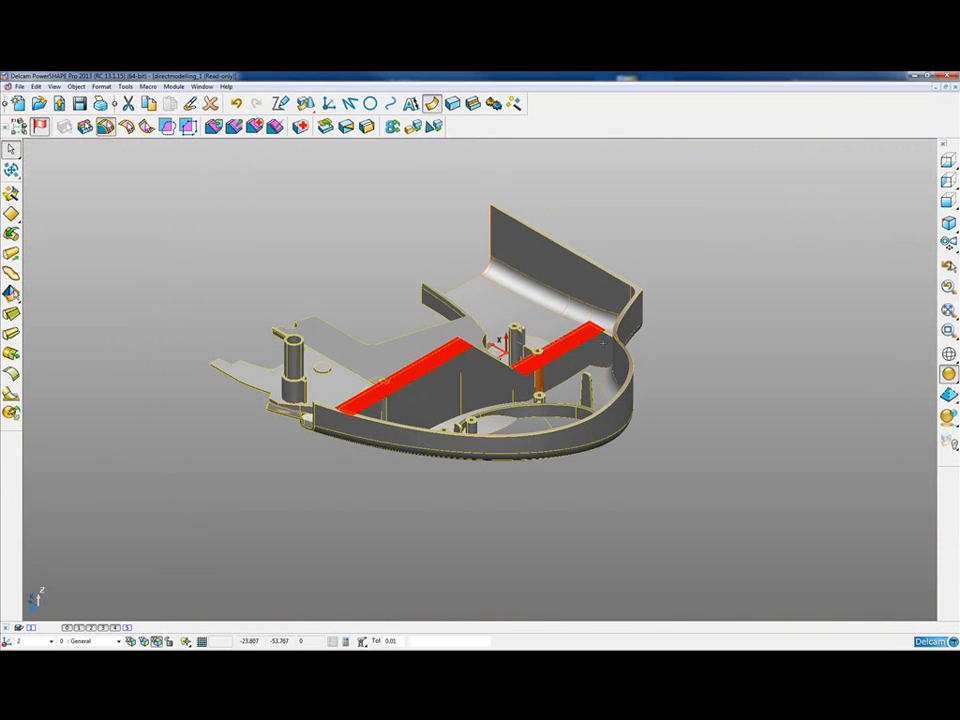
# - Add the rib's far-side and right-hand wall faces, restoring the previous selection after a mis-pick
pyautogui.moveTo(300, 345); pyautogui.dragTo(460, 455)
pyautogui.keyDown('shift'); pyautogui.click(663, 348); pyautogui.keyUp('shift')
pyautogui.moveTo(663, 348); pyautogui.dragTo(557, 380, button='middle')
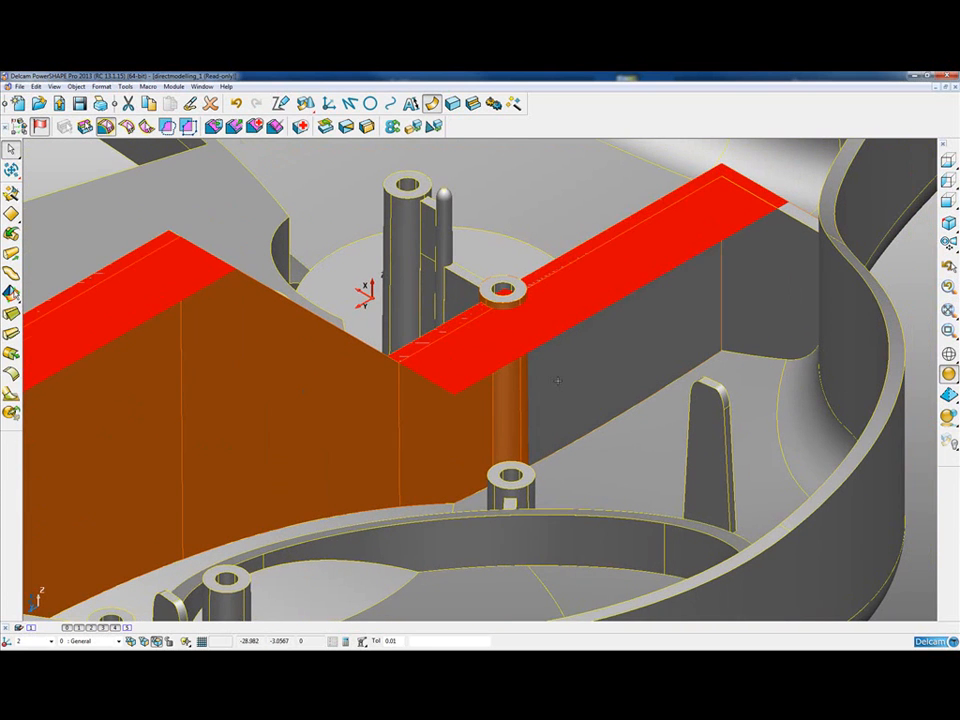
pyautogui.keyDown('shift'); pyautogui.click(632, 302); pyautogui.keyUp('shift')
pyautogui.click(648, 437)
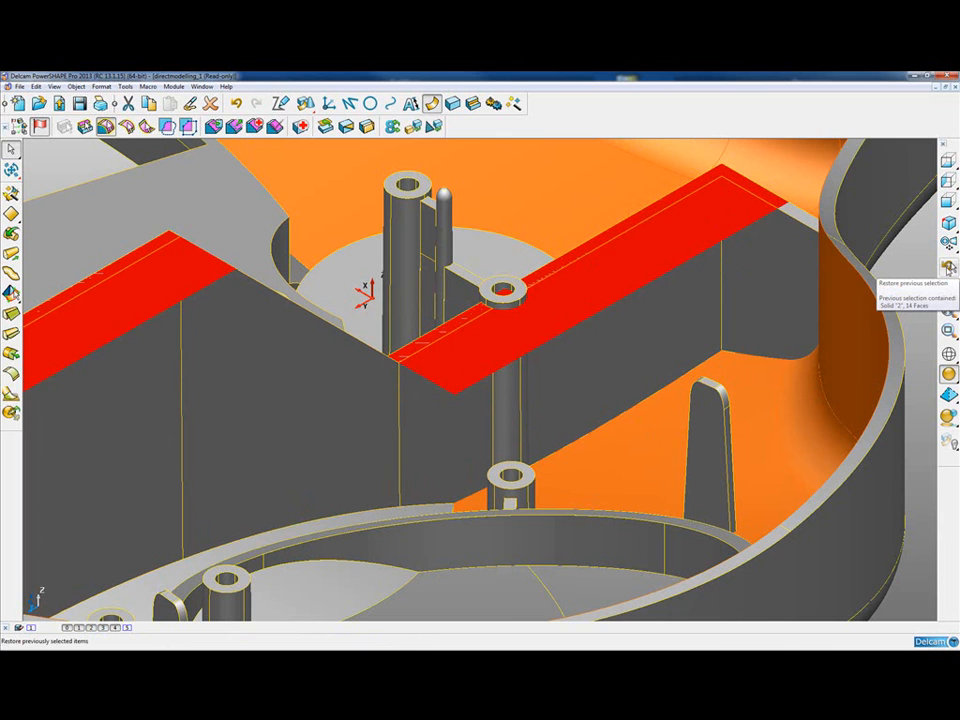
pyautogui.click(949, 268)
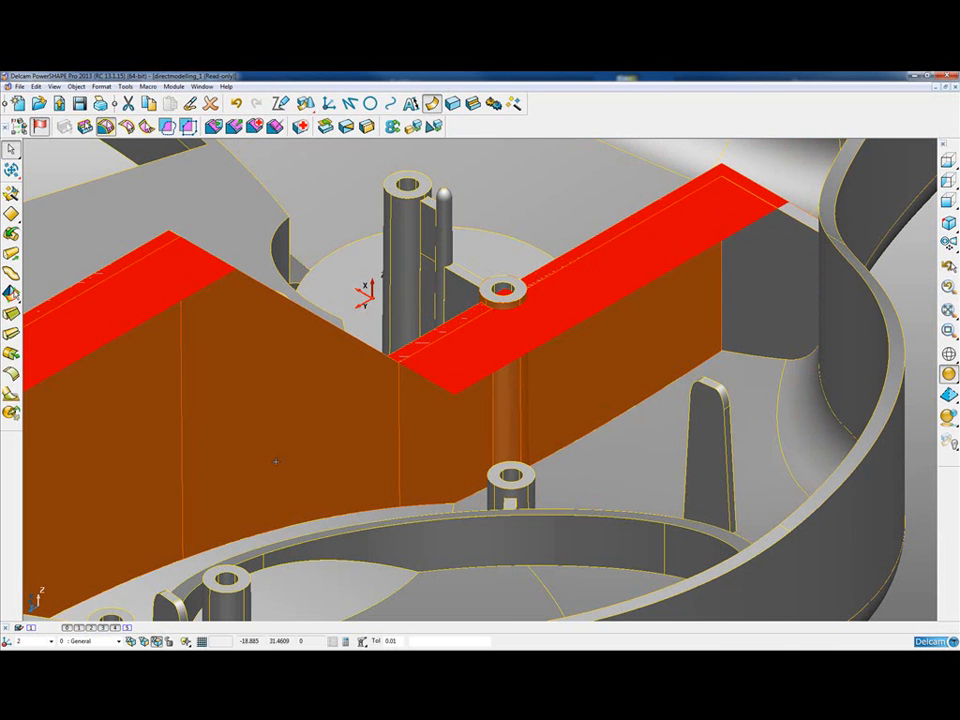
pyautogui.keyDown('shift'); pyautogui.click(757, 282); pyautogui.keyUp('shift')
pyautogui.scroll(-5, 717, 328)
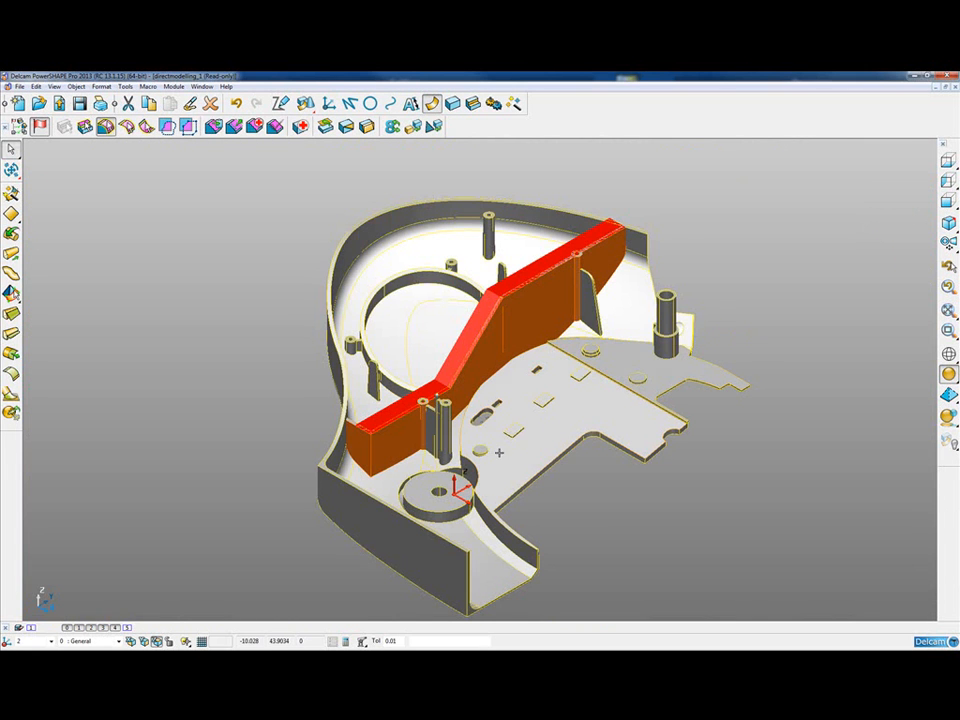
pyautogui.scroll(3, 500, 380)
pyautogui.scroll(2, 500, 380)
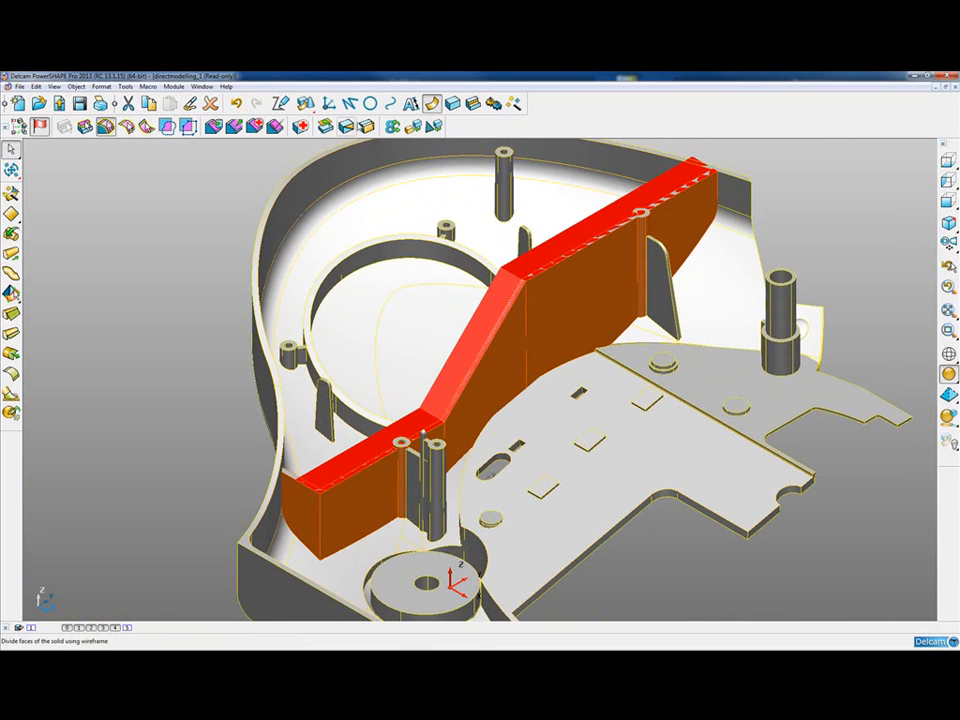
# - Set up Draft Faces with angle 2 using the red strip surface as reference for the rib walls
pyautogui.click(280, 103)
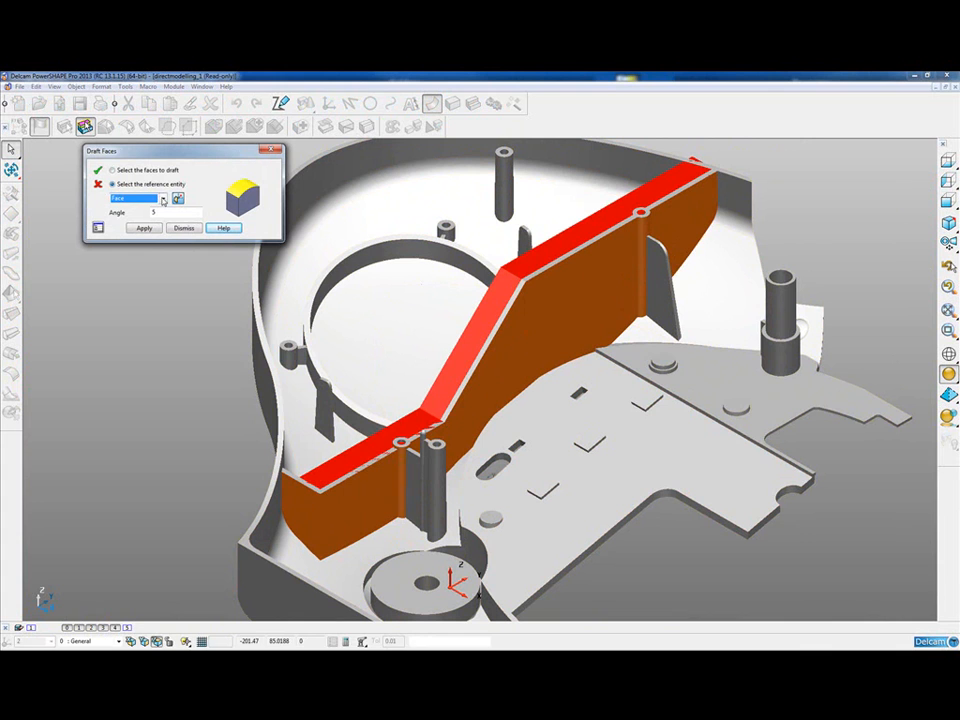
pyautogui.click(166, 212)
pyautogui.write('2')
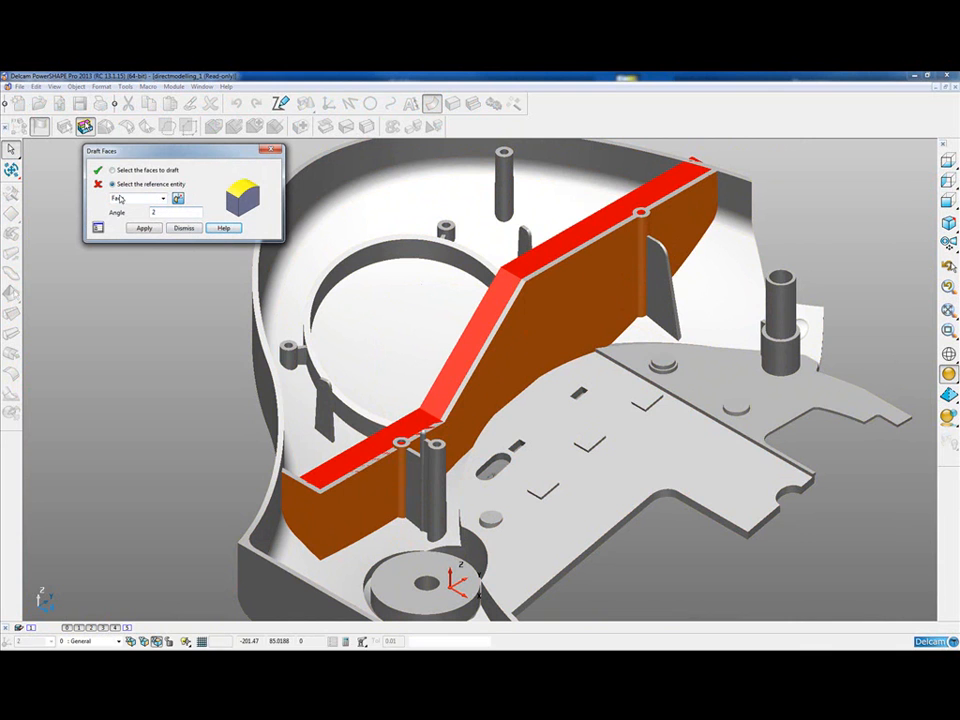
pyautogui.click(162, 198)
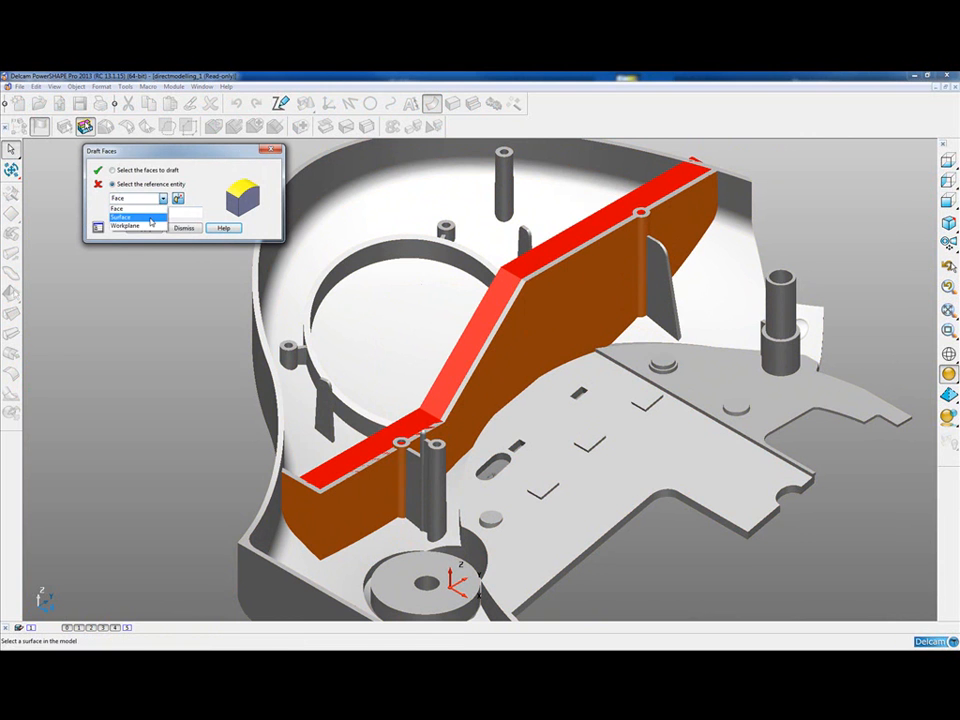
pyautogui.click(135, 217)
pyautogui.click(480, 332)
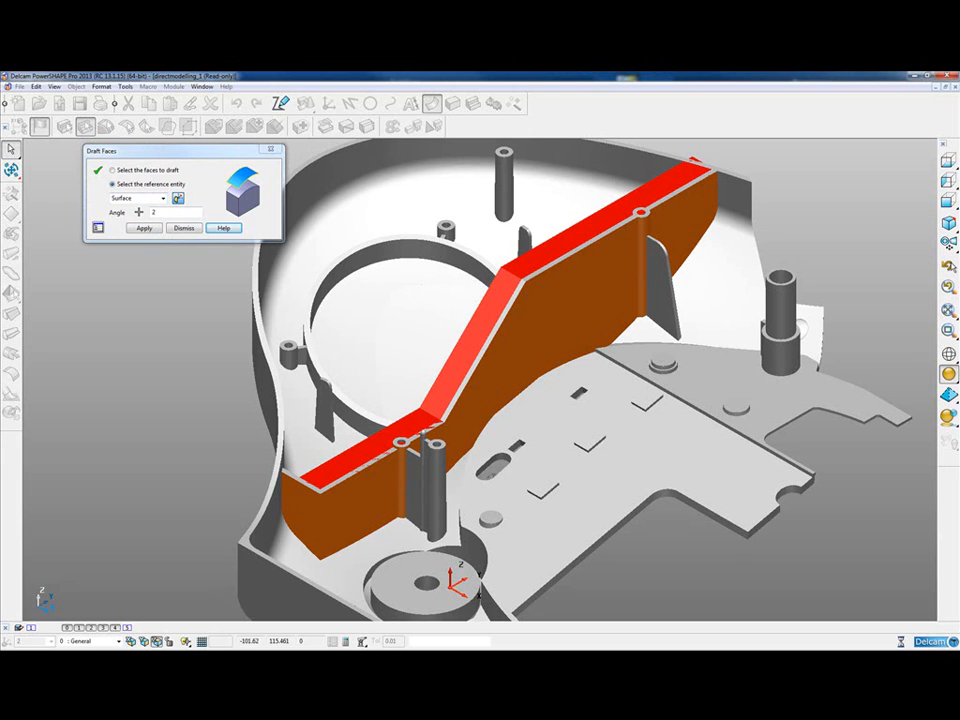
pyautogui.click(143, 228)
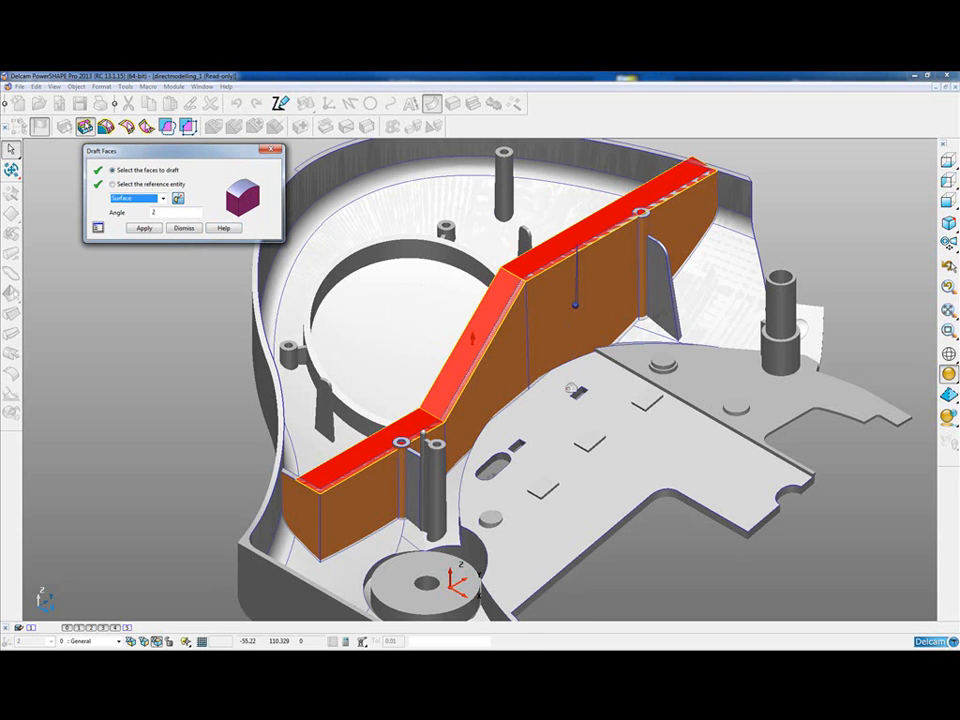
# - Inspect the draft preview around the rib and apply the 2-degree draft
pyautogui.moveTo(480, 380); pyautogui.dragTo(500, 370, button='middle')
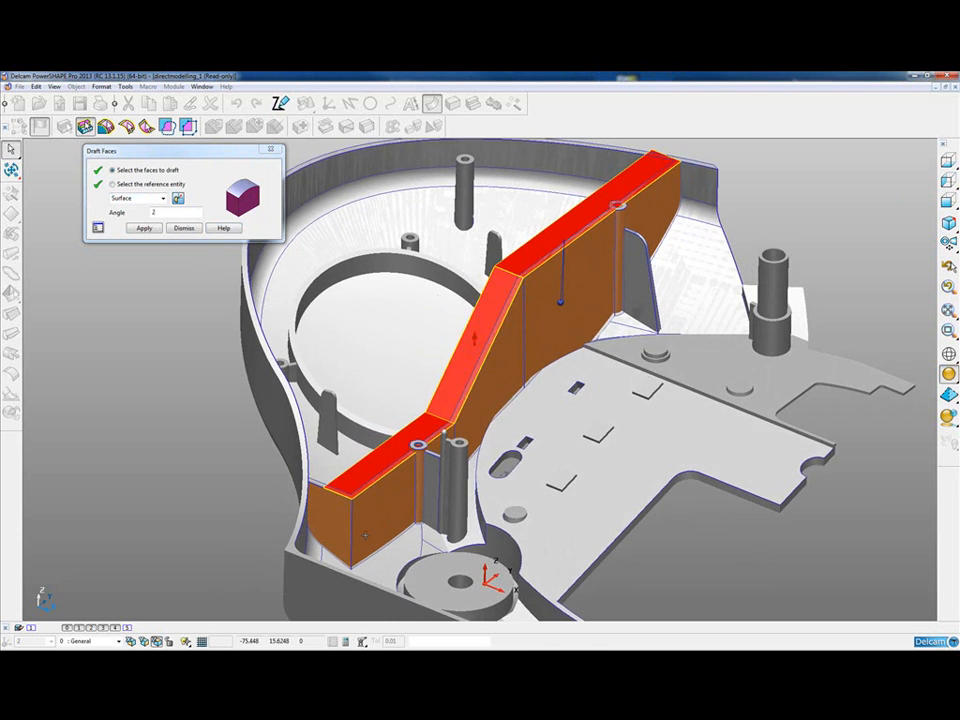
pyautogui.scroll(6, 410, 525)
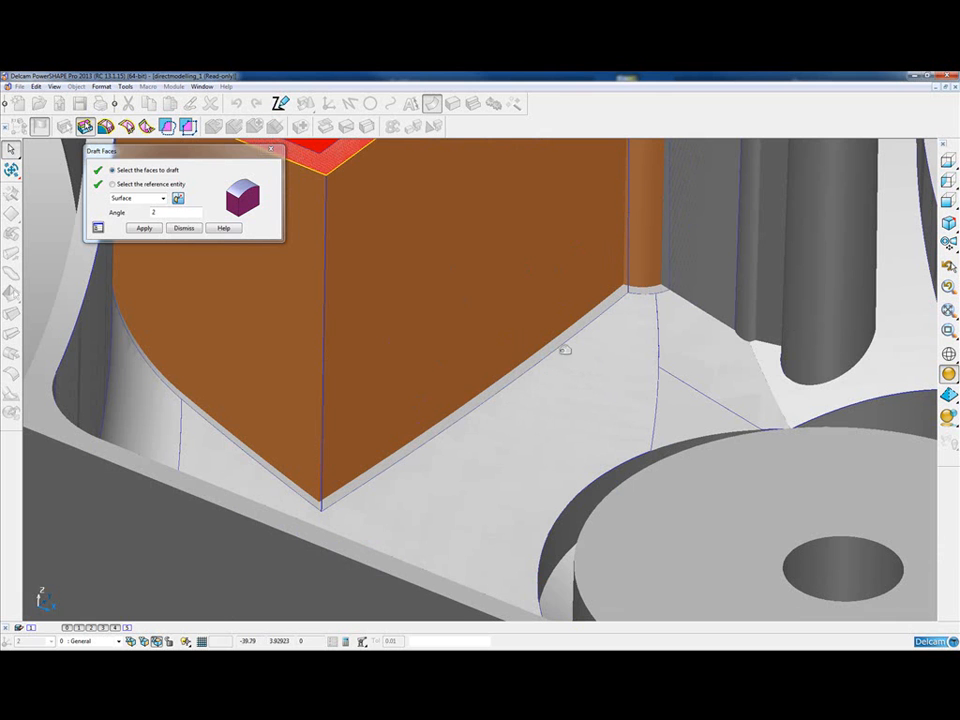
pyautogui.moveTo(603, 270)
pyautogui.mouseDown(button='middle')
pyautogui.moveTo(664, 253)
pyautogui.moveTo(658, 203)
pyautogui.mouseUp(button='middle')
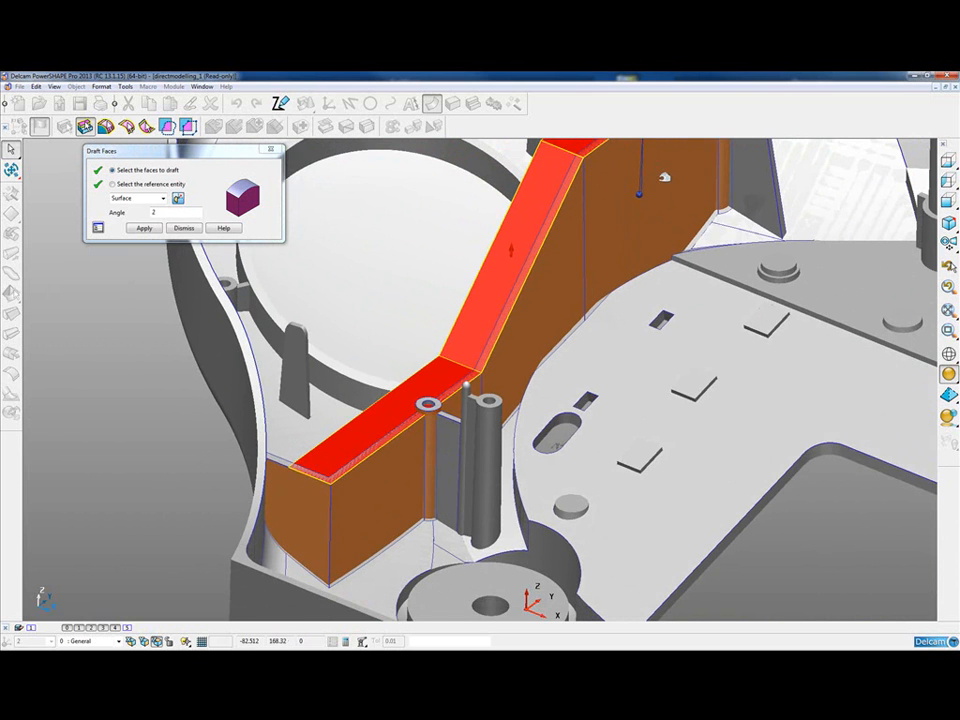
pyautogui.moveTo(658, 203)
pyautogui.mouseDown(button='middle')
pyautogui.moveTo(650, 287)
pyautogui.moveTo(703, 180)
pyautogui.mouseUp(button='middle')
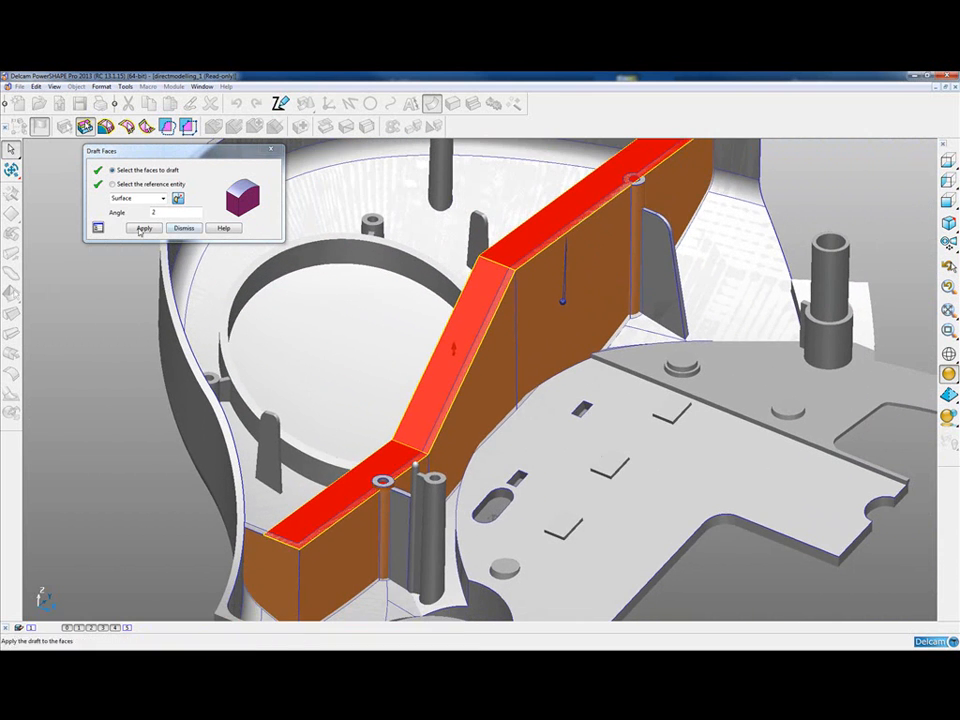
pyautogui.click(143, 228)
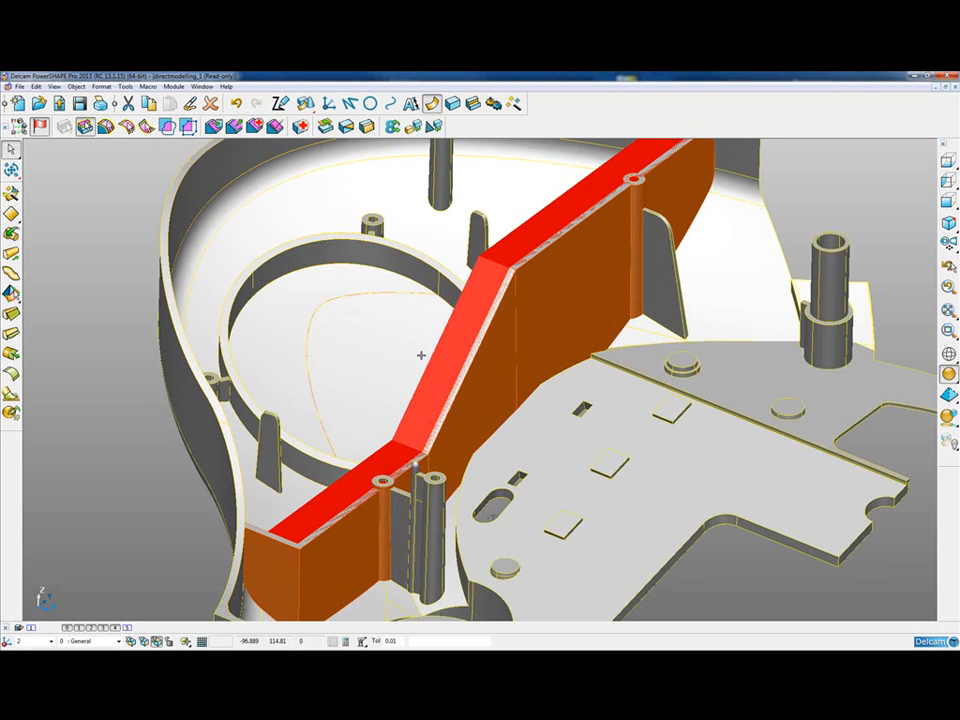
# - Clear the face selection, turn the housing side-on and bring up the Analysis tools
pyautogui.moveTo(360, 370); pyautogui.dragTo(410, 381, button='middle')
pyautogui.click(453, 343)
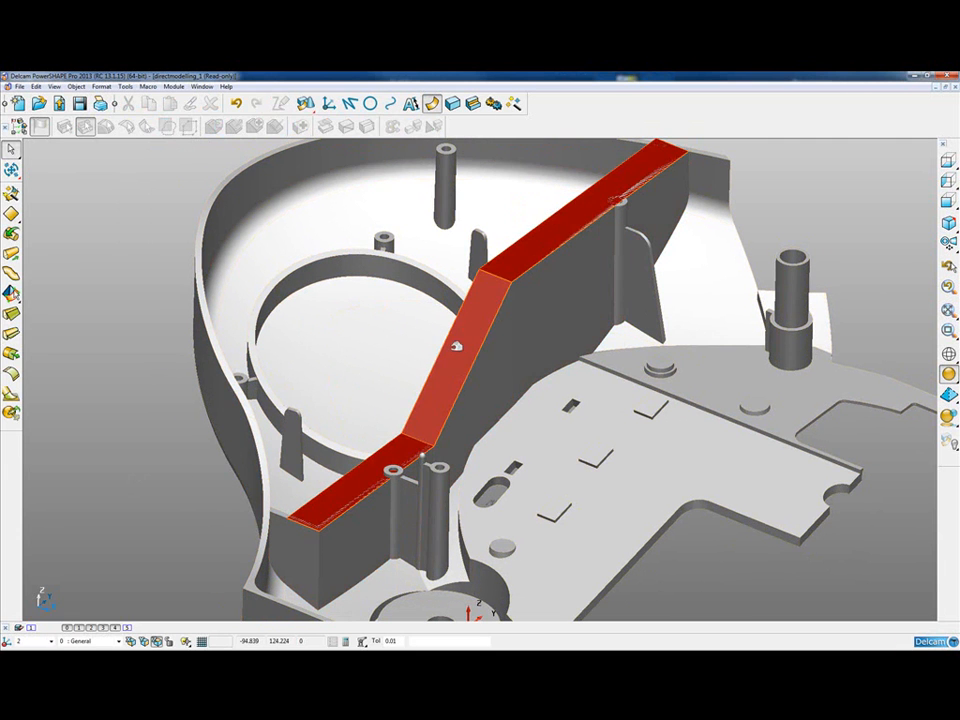
pyautogui.press('Escape')
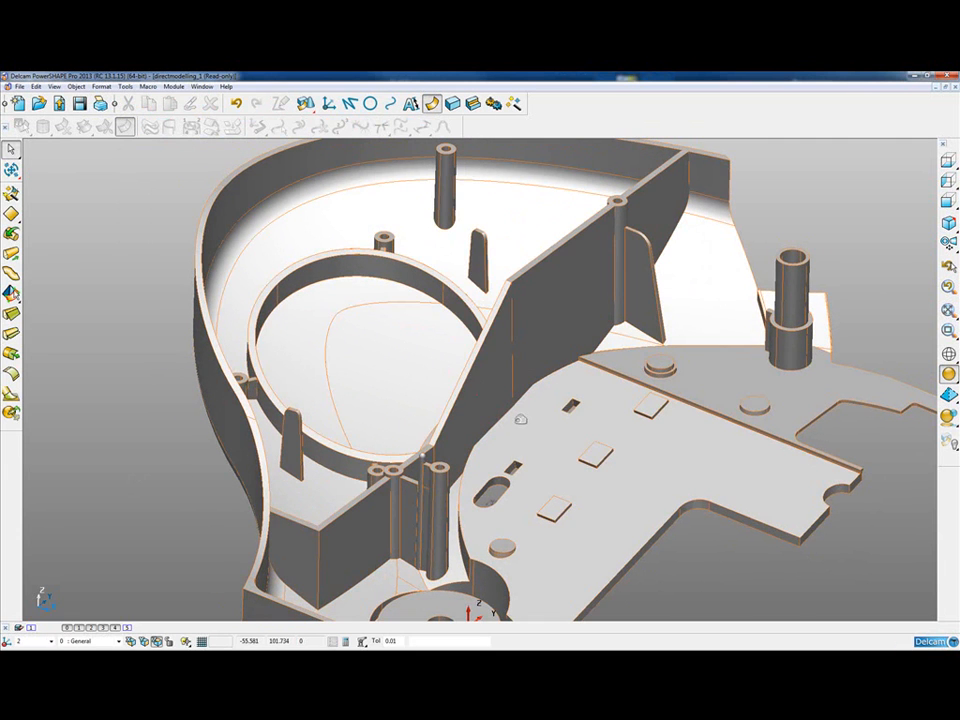
pyautogui.moveTo(456, 346); pyautogui.dragTo(680, 268, button='middle')
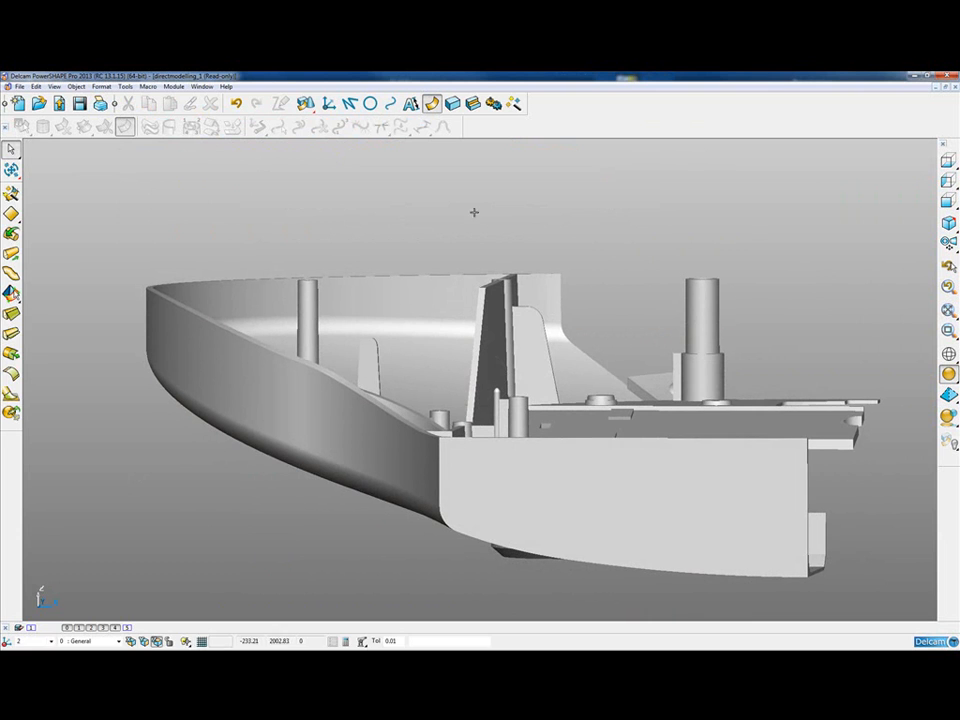
pyautogui.click(12, 170)
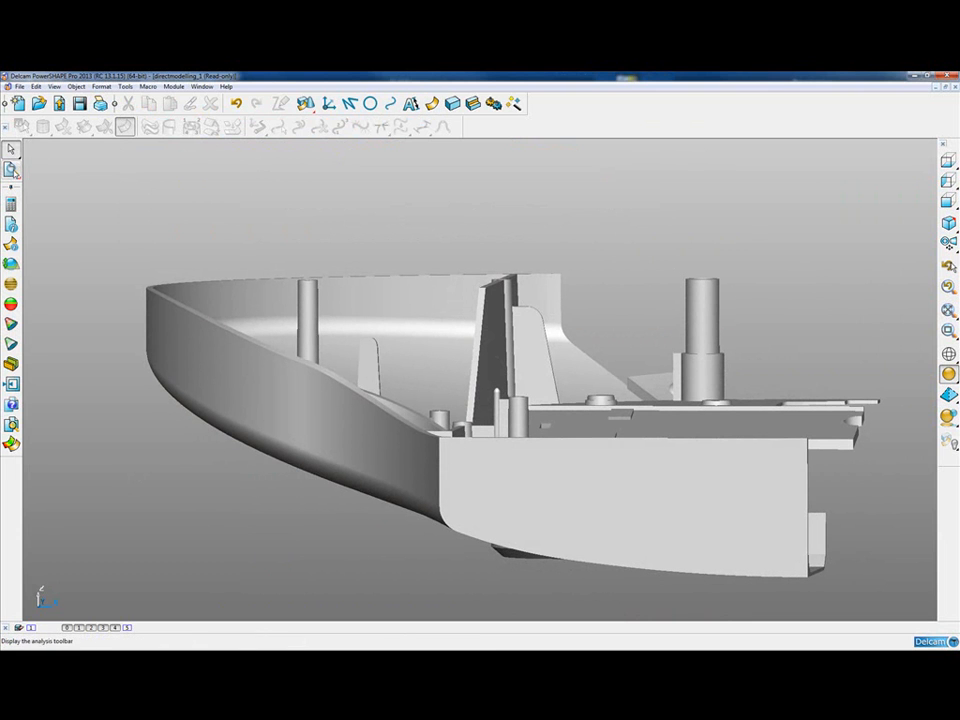
pyautogui.click(12, 190)
pyautogui.moveTo(560, 100); pyautogui.dragTo(728, 134)
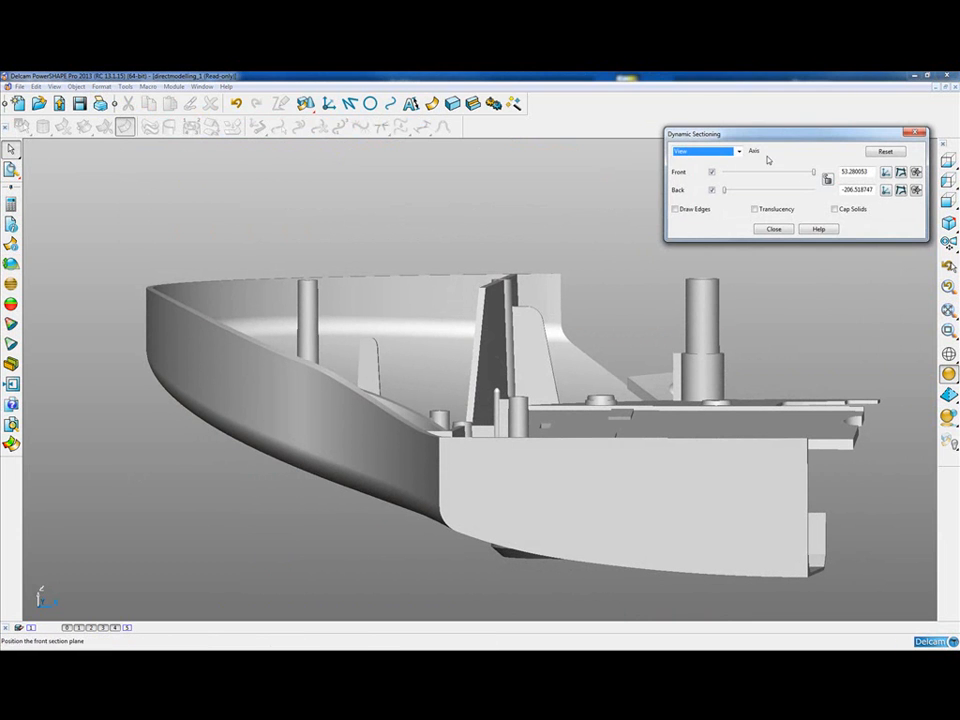
pyautogui.click(738, 151)
pyautogui.click(719, 179)
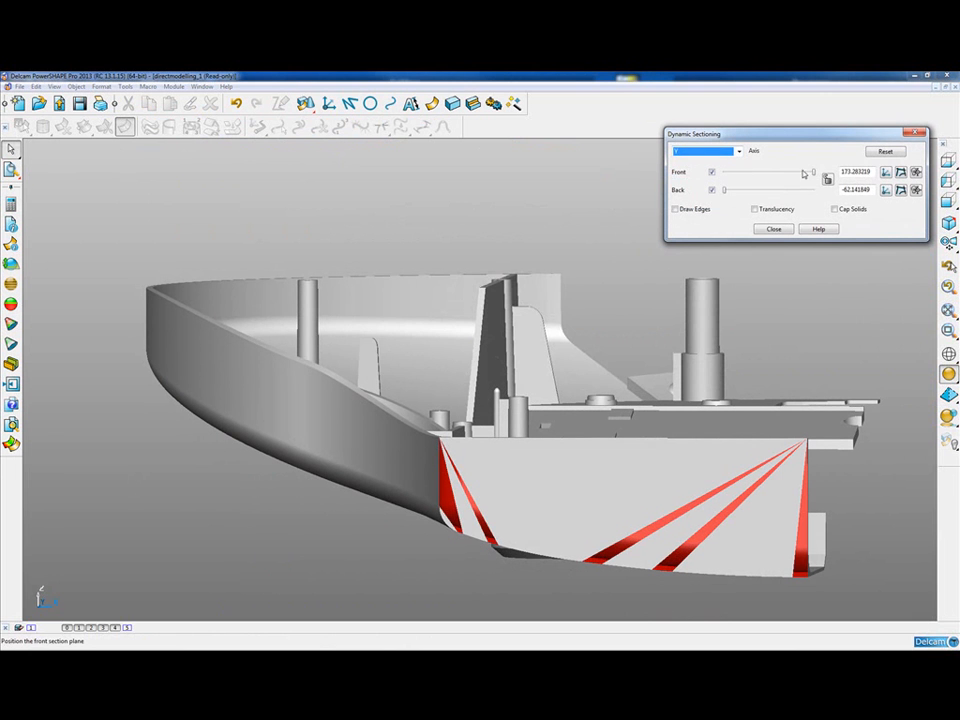
pyautogui.moveTo(812, 172); pyautogui.dragTo(748, 191)
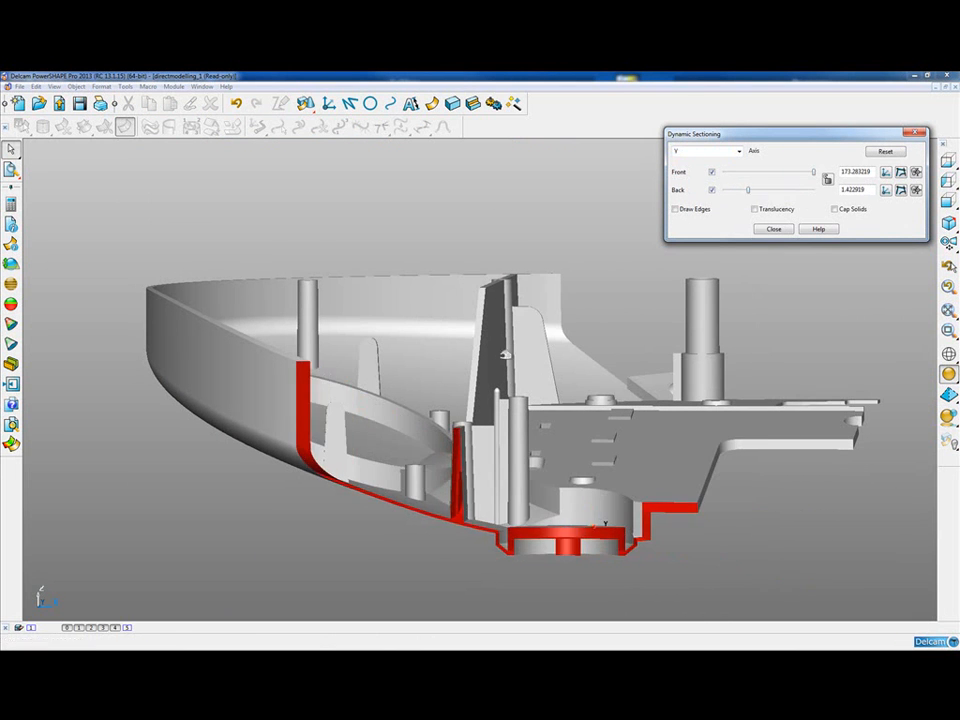
pyautogui.moveTo(480, 400); pyautogui.dragTo(500, 410, button='middle')
pyautogui.moveTo(440, 390); pyautogui.dragTo(520, 530)
pyautogui.hotkey('ctrl', 'w')
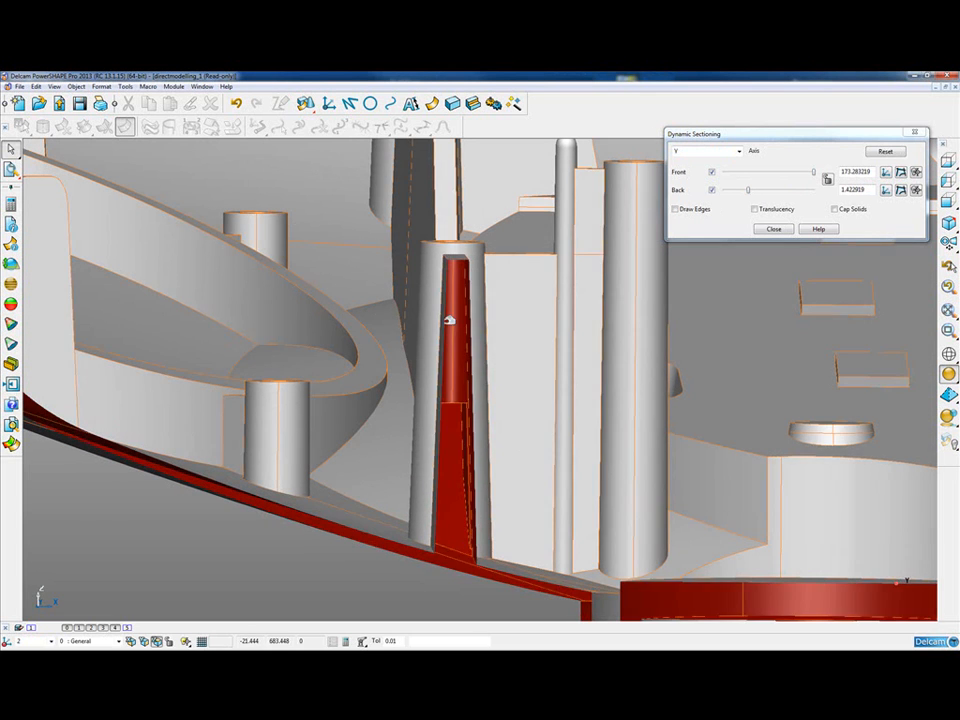
pyautogui.click(773, 229)
pyautogui.scroll(-3, 694, 247)
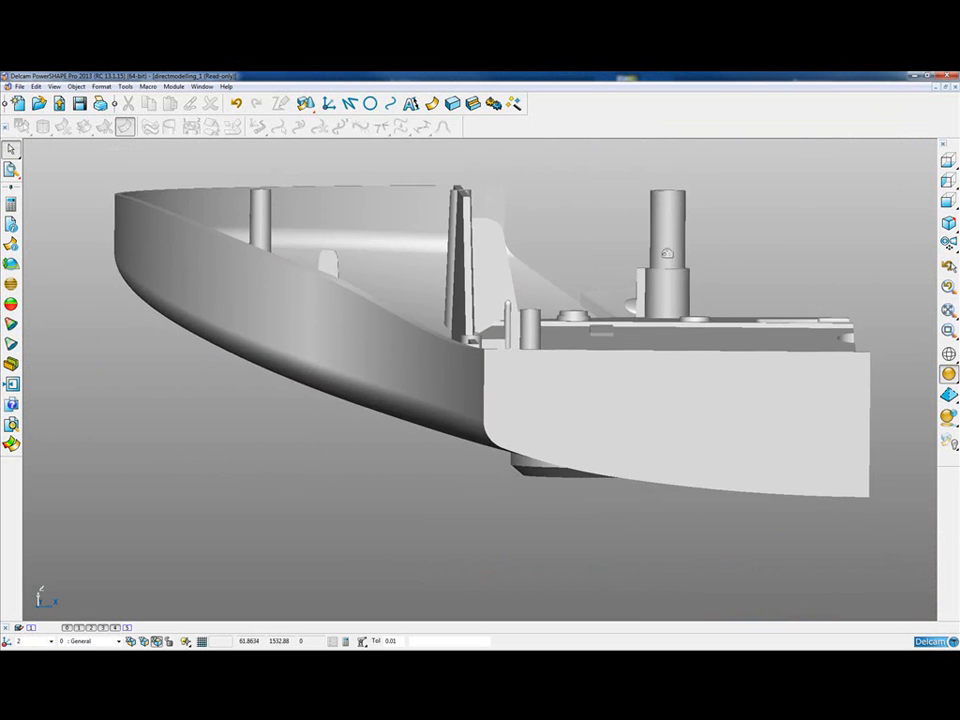
pyautogui.moveTo(694, 260)
pyautogui.mouseDown(button='middle')
pyautogui.moveTo(709, 313)
pyautogui.moveTo(560, 420)
pyautogui.mouseUp(button='middle')
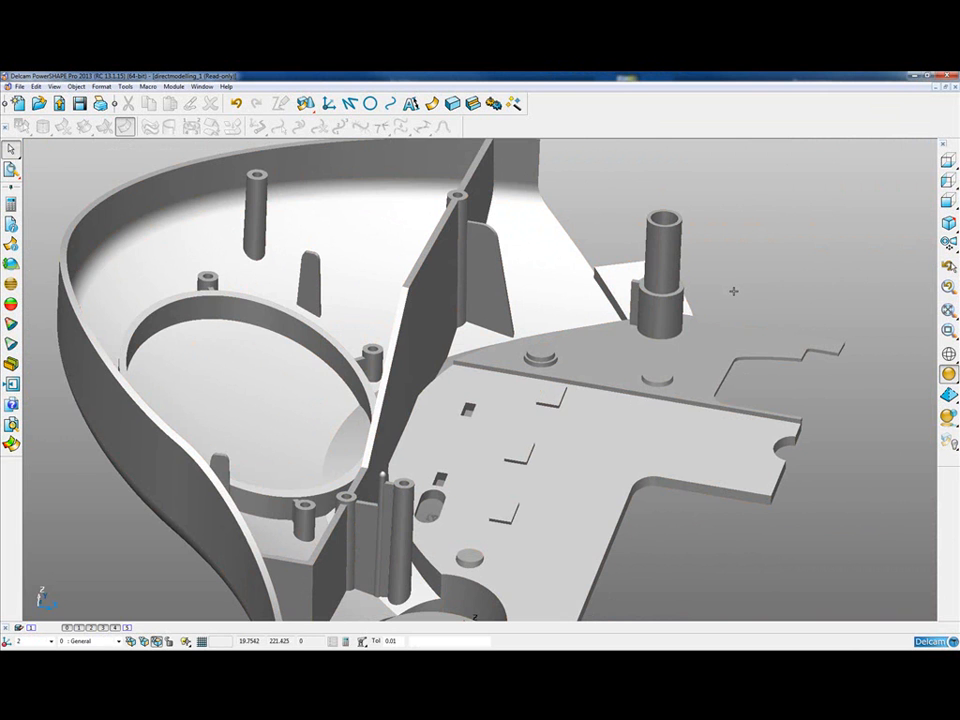
pyautogui.moveTo(748, 308)
pyautogui.mouseDown(button='middle')
pyautogui.moveTo(620, 400)
pyautogui.moveTo(590, 450)
pyautogui.mouseUp(button='middle')
pyautogui.moveTo(720, 355); pyautogui.dragTo(808, 402)
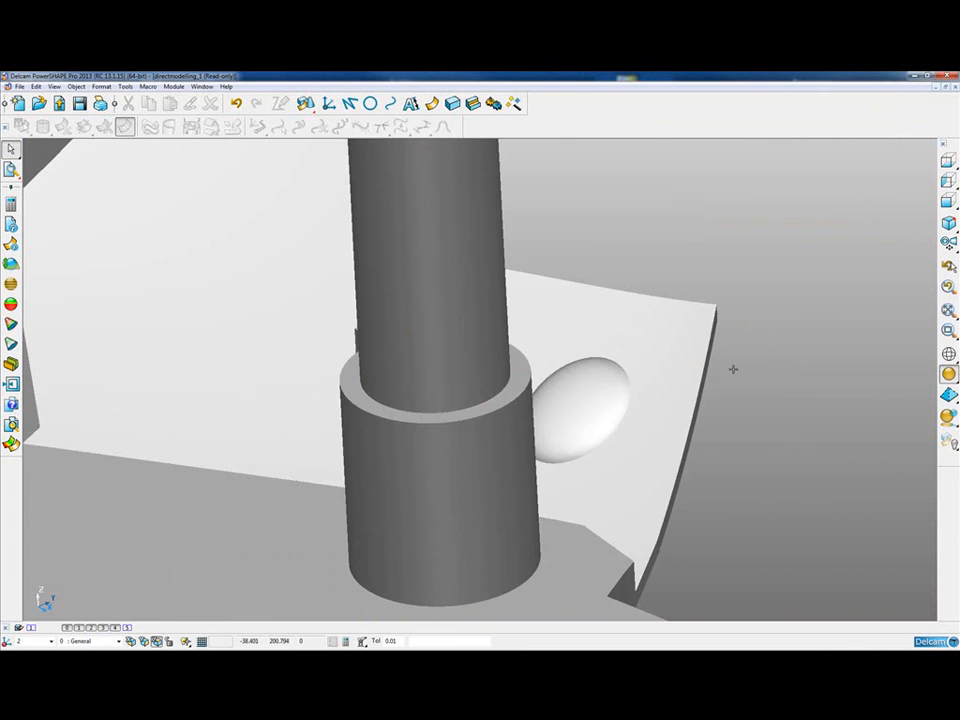
pyautogui.moveTo(579, 400)
pyautogui.mouseDown(button='middle')
pyautogui.moveTo(600, 415)
pyautogui.moveTo(581, 431)
pyautogui.mouseUp(button='middle')
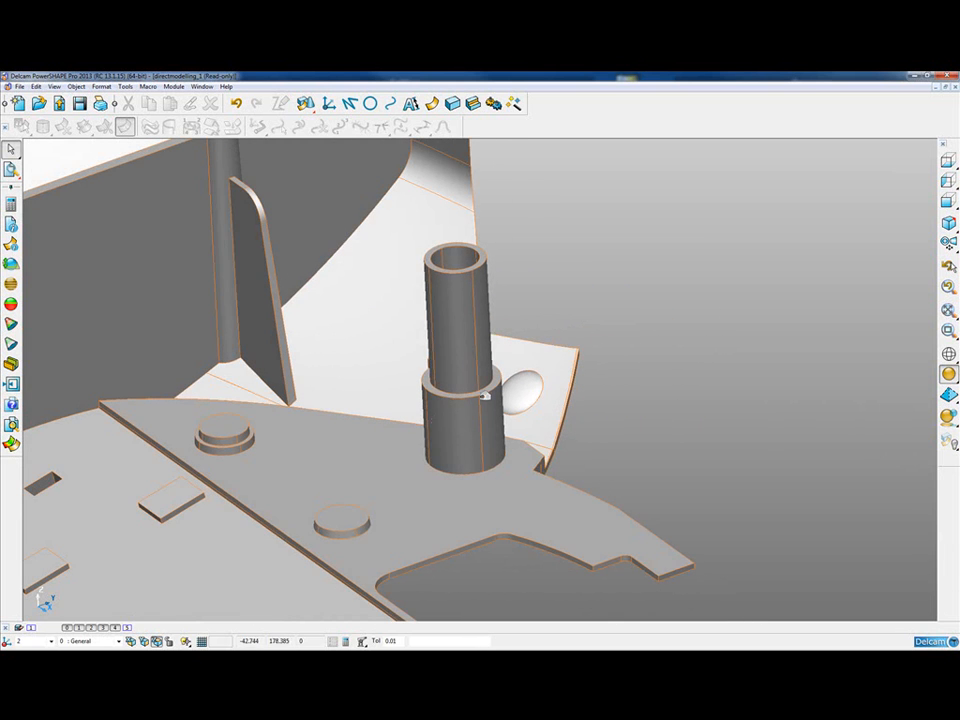
pyautogui.click(327, 520)
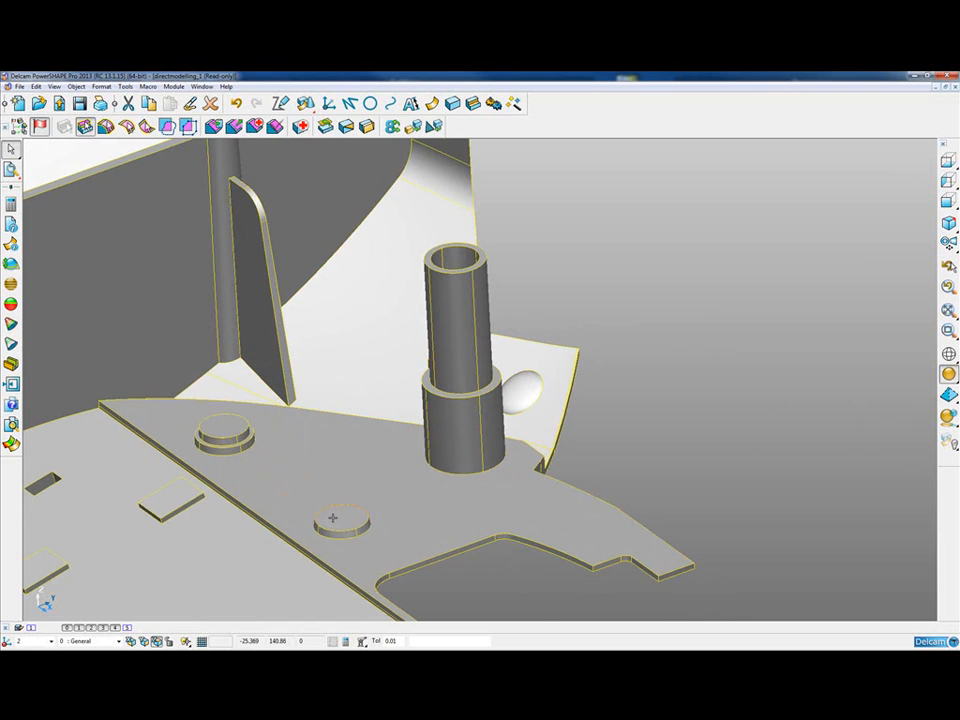
pyautogui.click(390, 548)
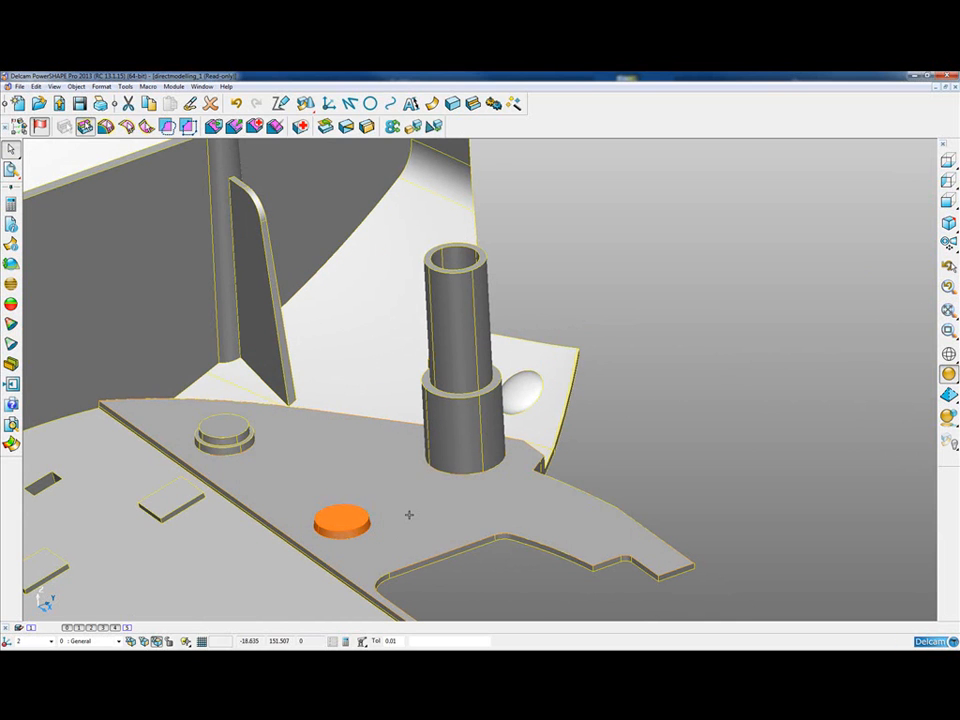
pyautogui.click(408, 514)
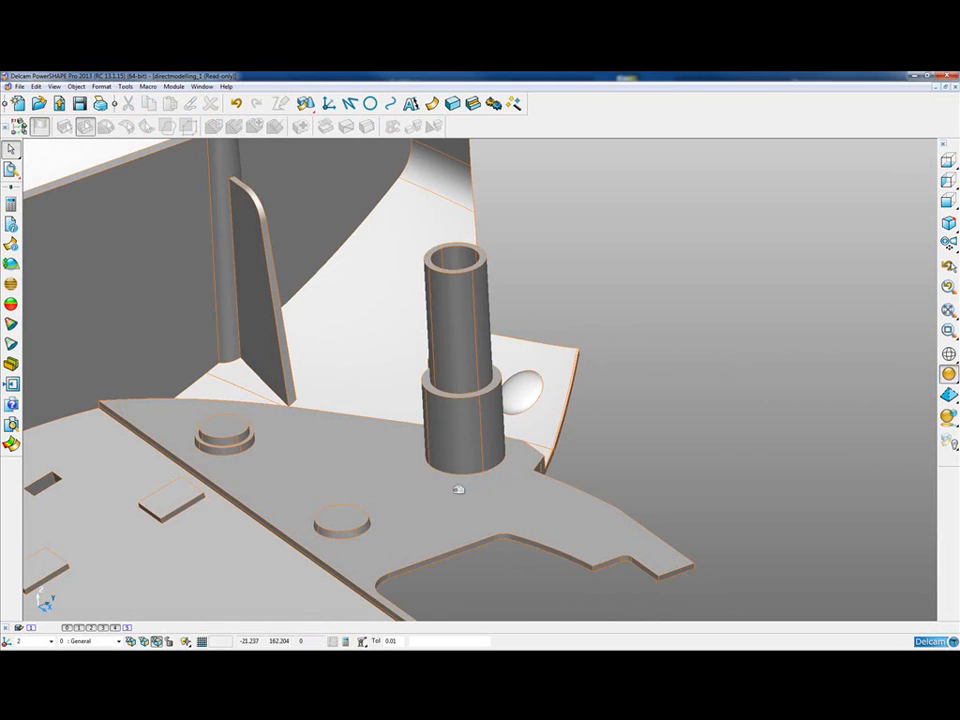
pyautogui.moveTo(460, 490)
pyautogui.mouseDown(button='middle')
pyautogui.moveTo(450, 504)
pyautogui.moveTo(532, 311)
pyautogui.moveTo(525, 315)
pyautogui.mouseUp(button='middle')
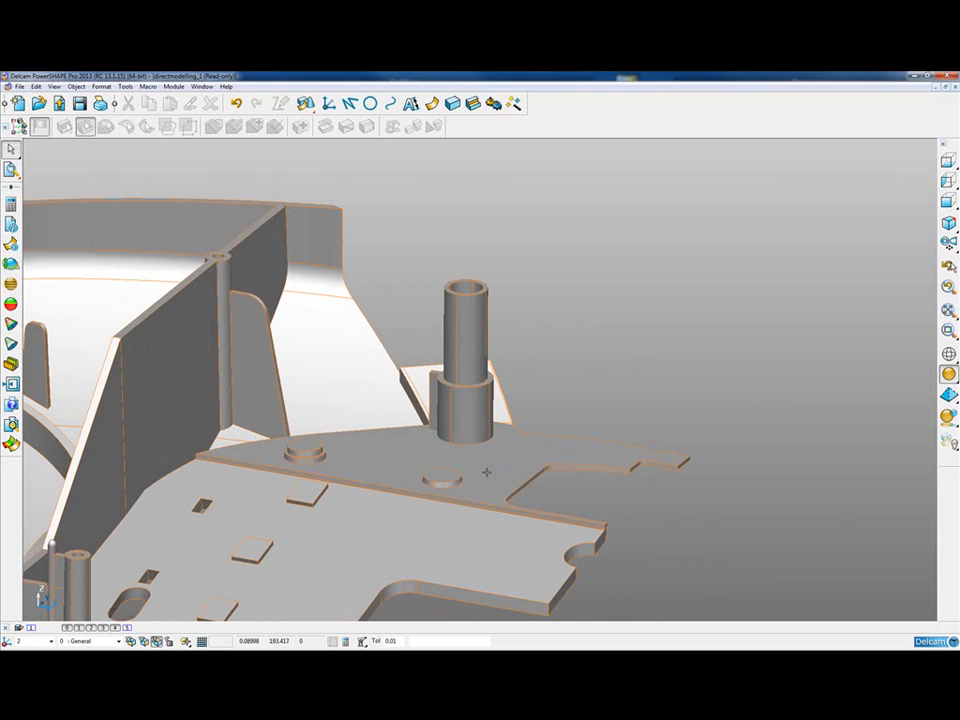
pyautogui.click(468, 415)
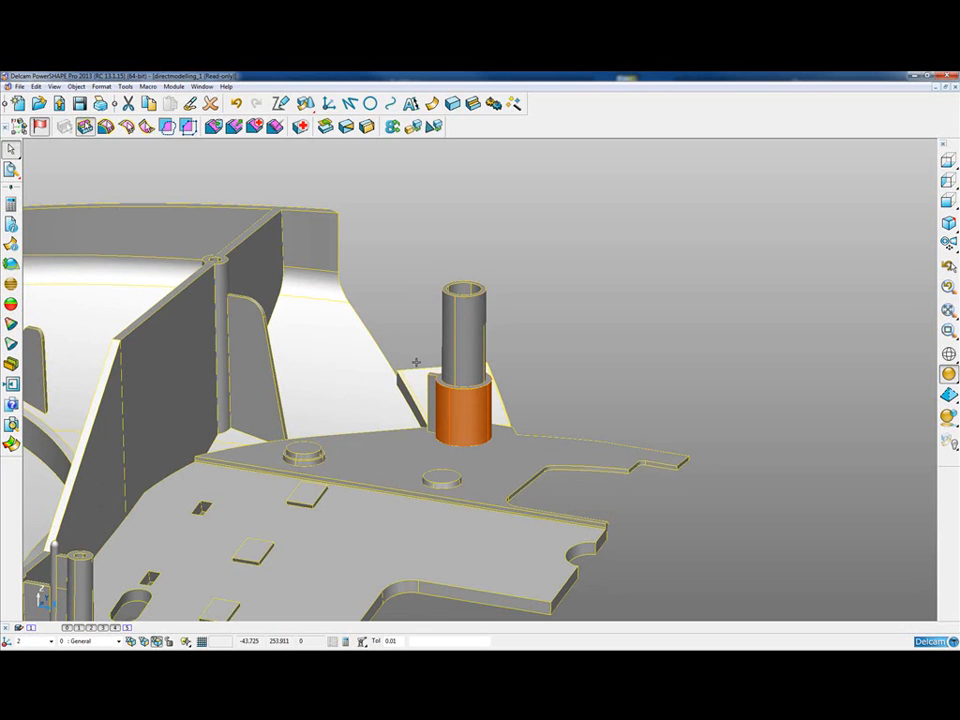
pyautogui.moveTo(416, 359); pyautogui.dragTo(515, 460)
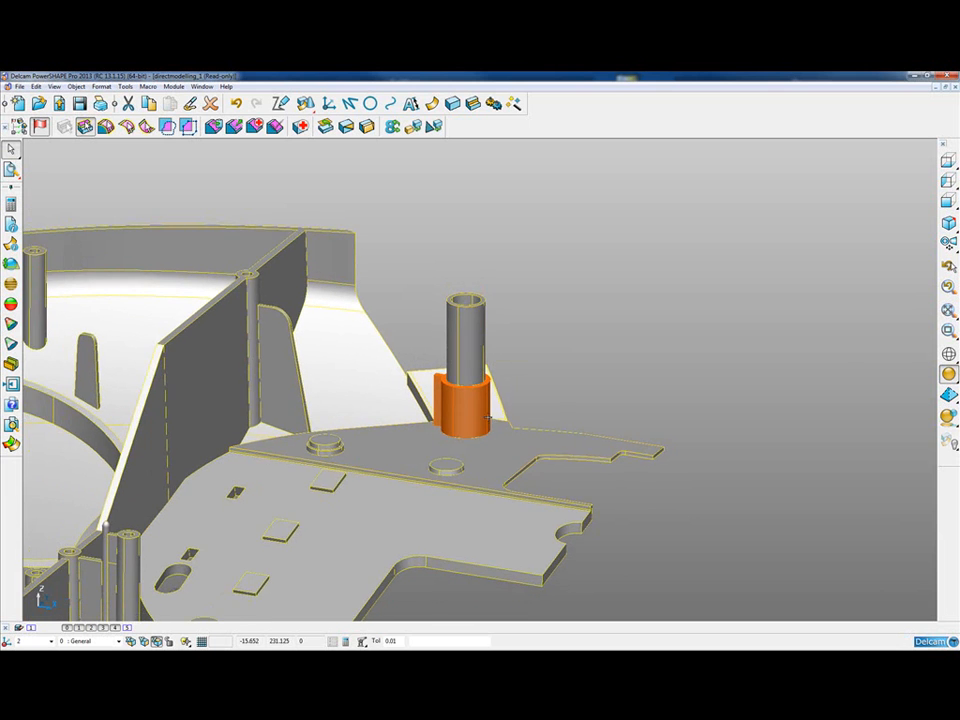
pyautogui.moveTo(461, 418); pyautogui.dragTo(513, 400, button='middle')
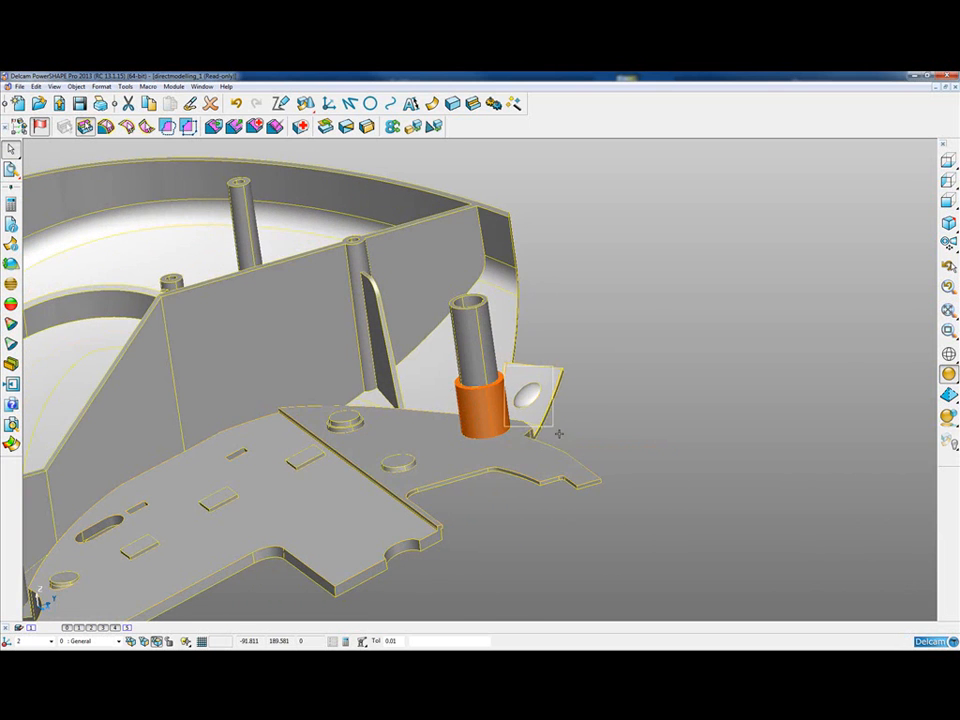
pyautogui.scroll(6, 530, 395)
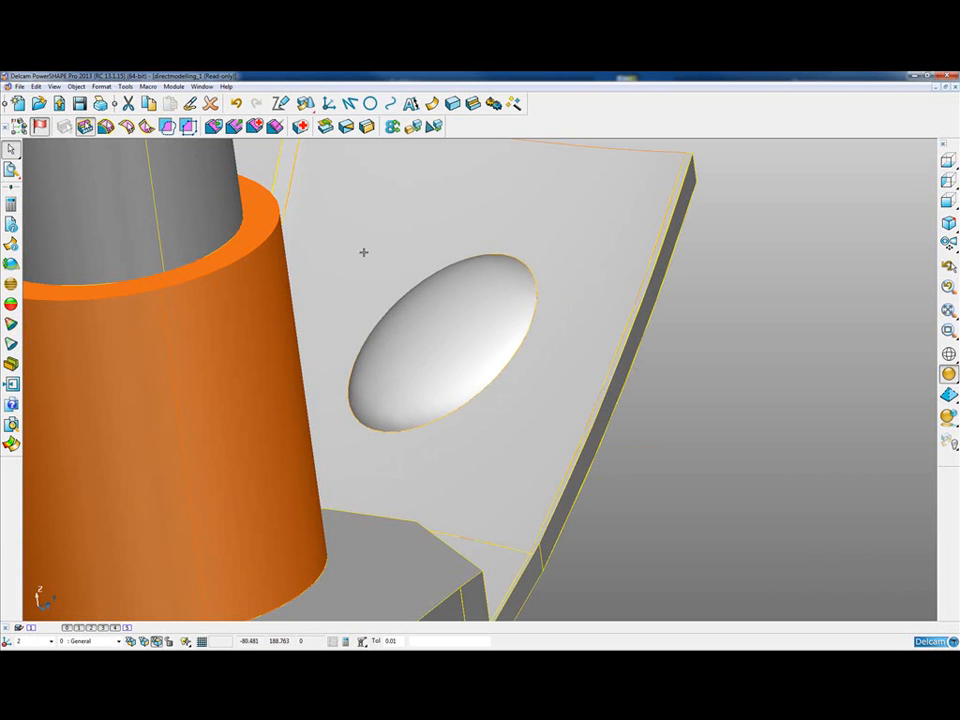
pyautogui.scroll(-6, 480, 270)
pyautogui.click(626, 295)
pyautogui.scroll(-6, 480, 270)
pyautogui.moveTo(480, 270)
pyautogui.mouseDown(button='middle')
pyautogui.moveTo(460, 310)
pyautogui.moveTo(494, 203)
pyautogui.mouseUp(button='middle')
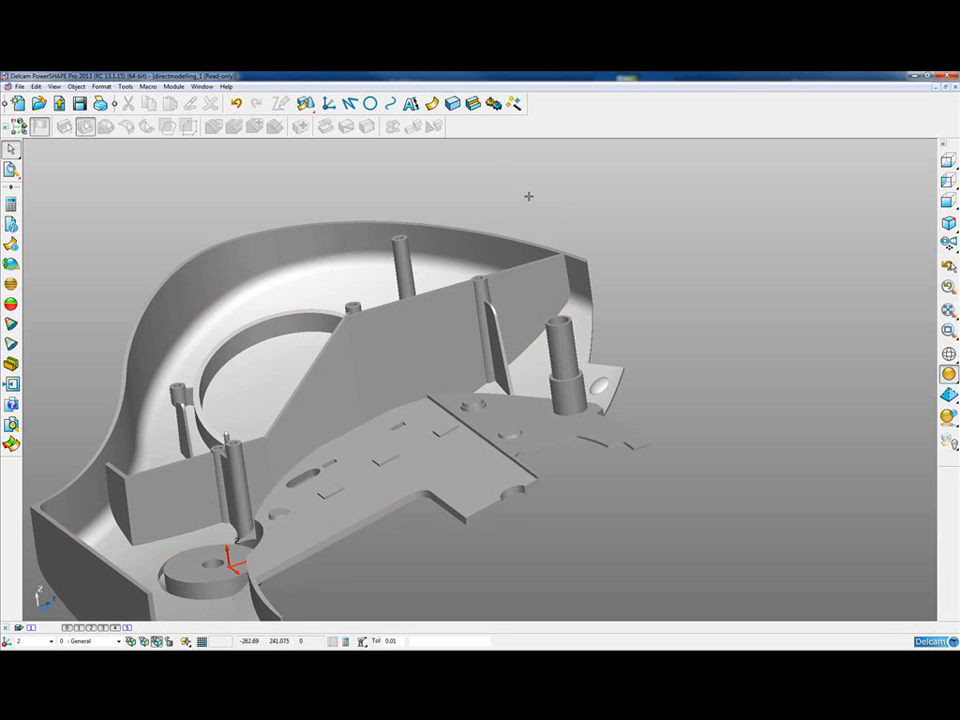
# - View the housing from below with edge display off and zoom to the small boss by the ring
pyautogui.hotkey('ctrl', '0')
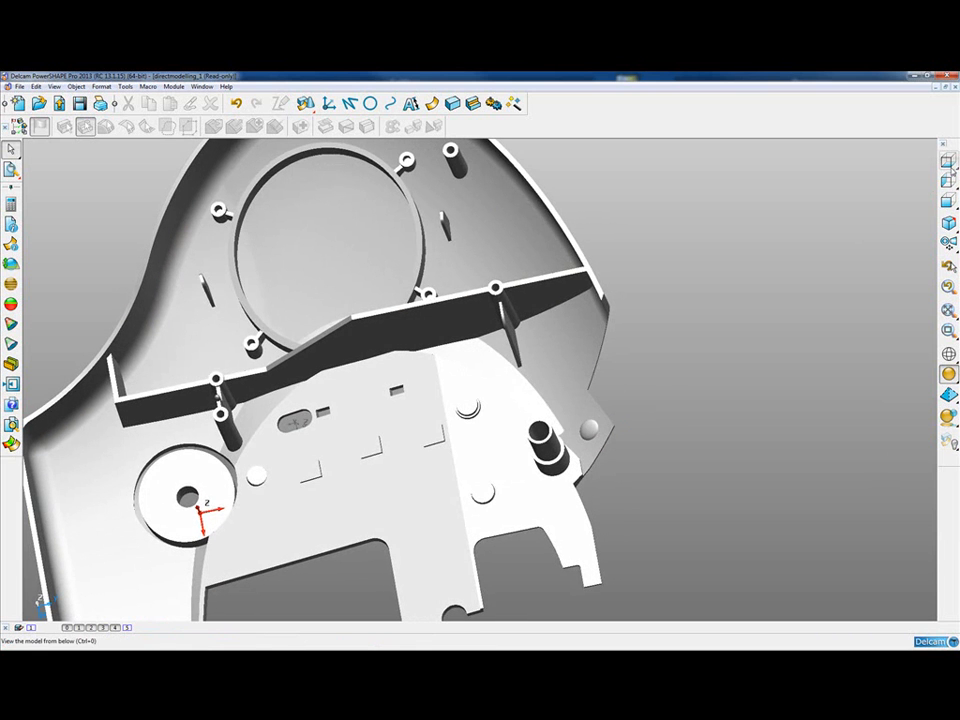
pyautogui.hotkey('ctrl', '0')
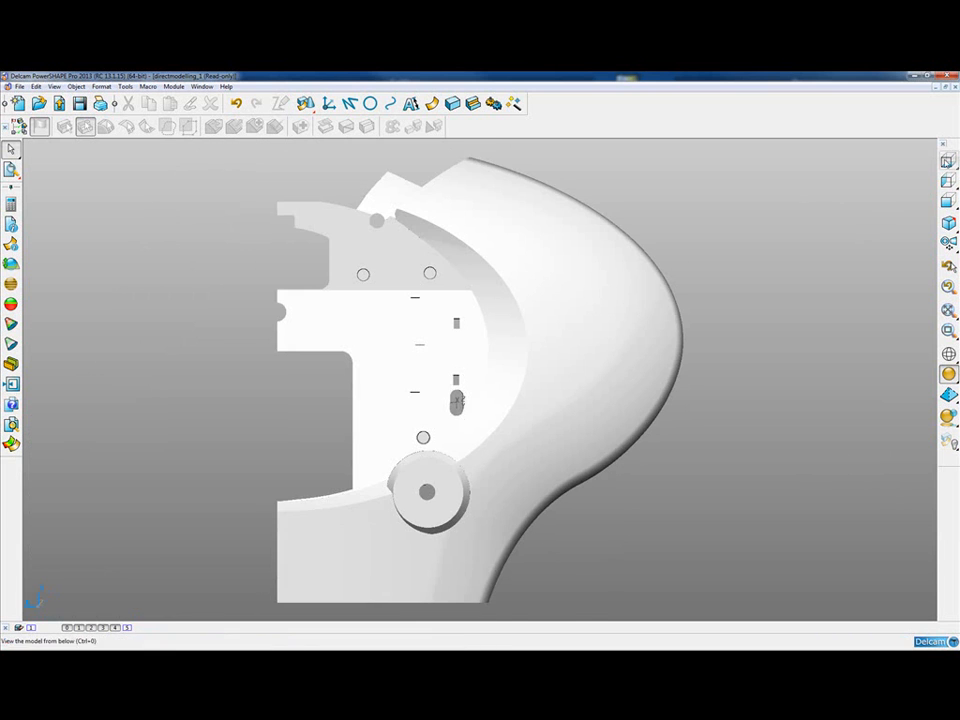
pyautogui.hotkey('ctrl', '0')
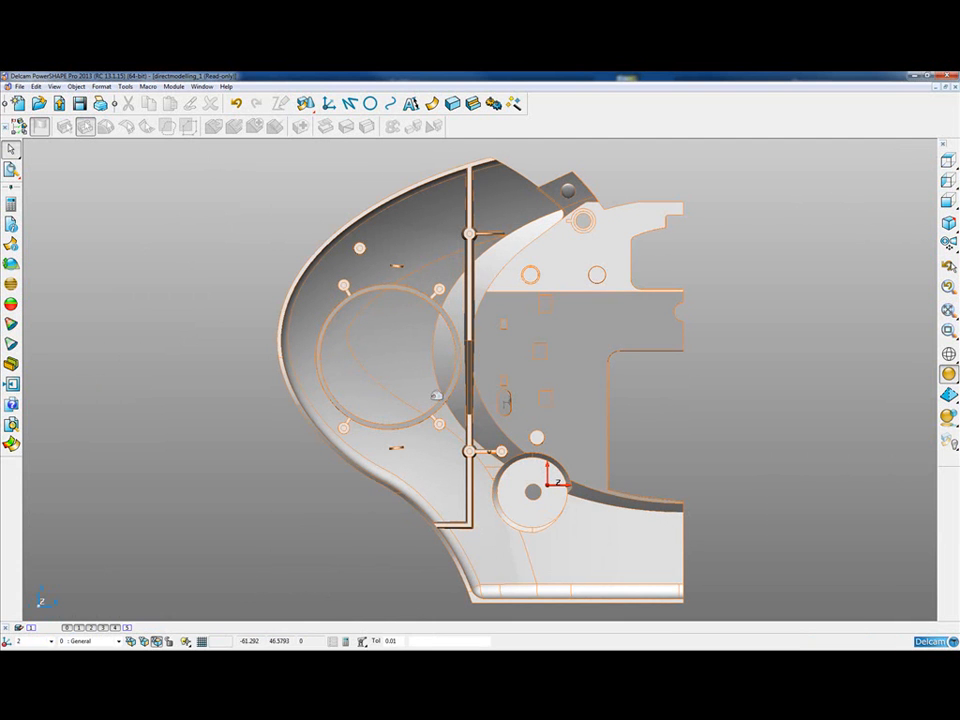
pyautogui.click(449, 441)
pyautogui.moveTo(410, 395); pyautogui.dragTo(458, 457)
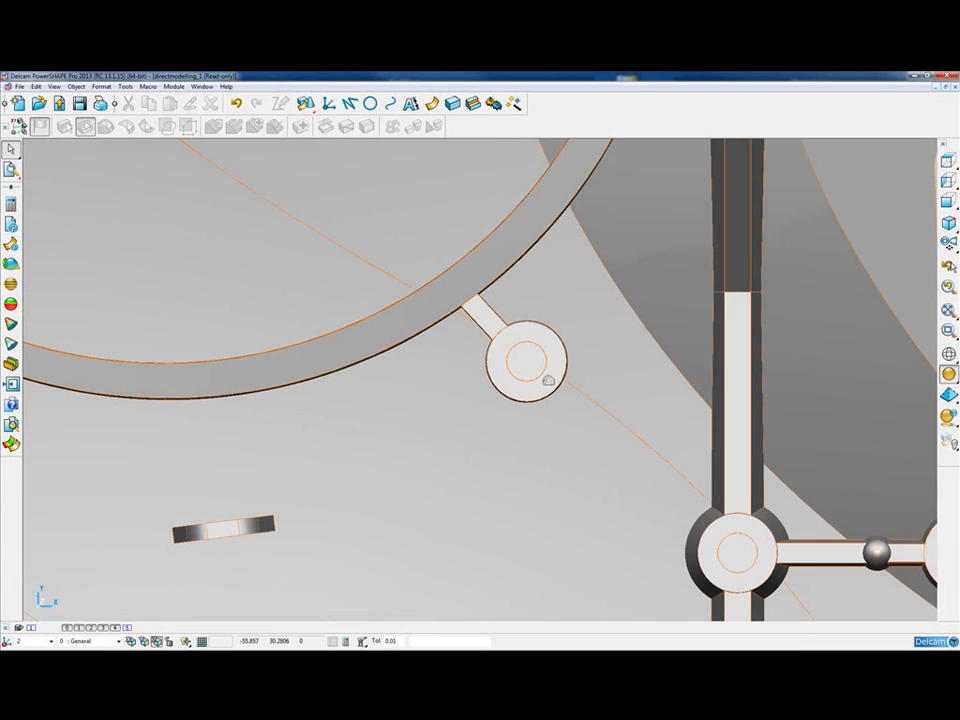
# - Select all faces of the small round boss and start a Move from General Edits
pyautogui.click(512, 336)
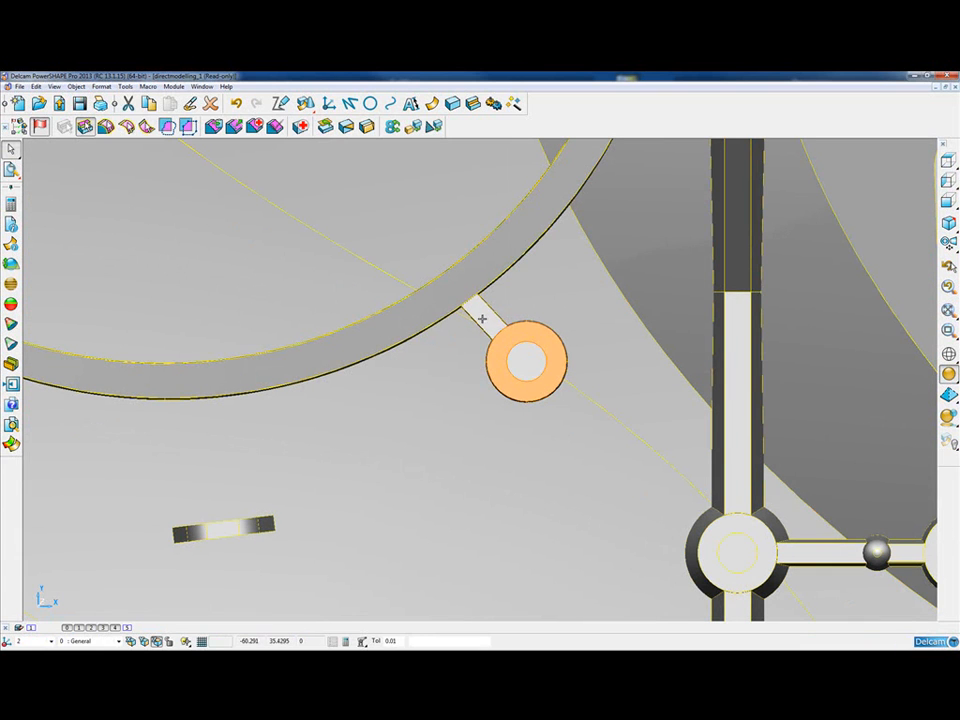
pyautogui.moveTo(482, 319); pyautogui.dragTo(584, 427)
pyautogui.click(11, 170)
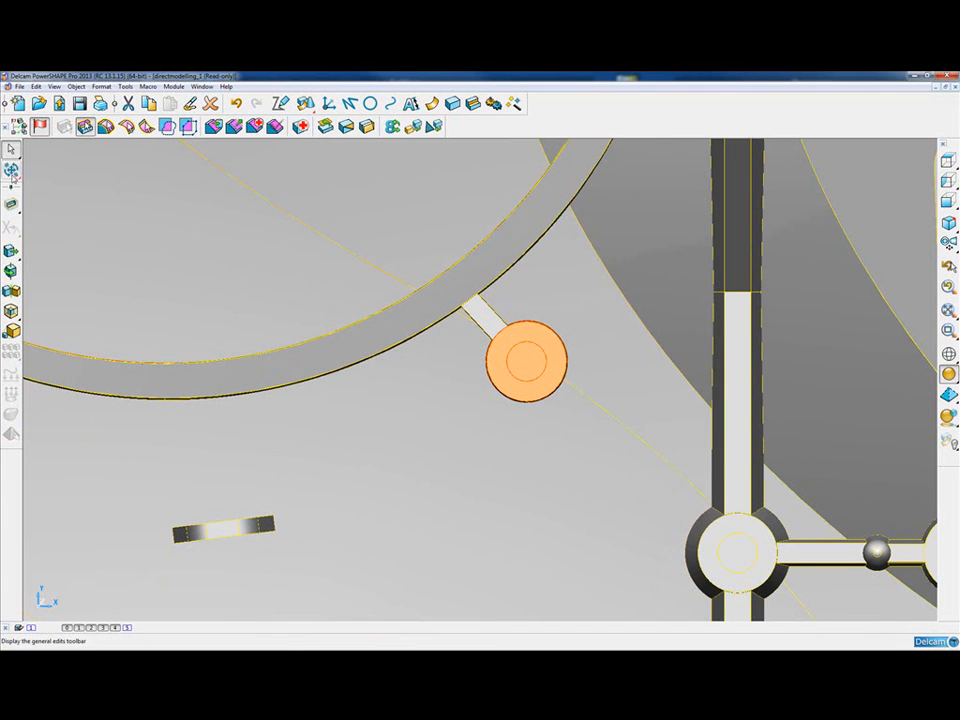
pyautogui.click(12, 252)
# - Set the move origin at the boss and define its direction by two points along the rib
pyautogui.click(12, 252)
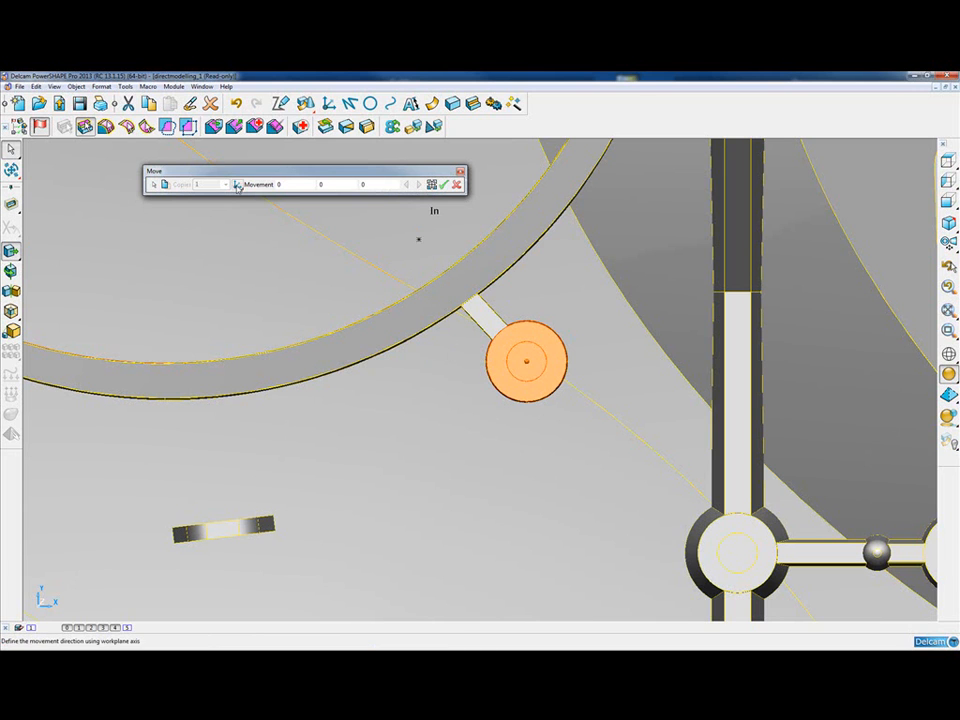
pyautogui.click(238, 185)
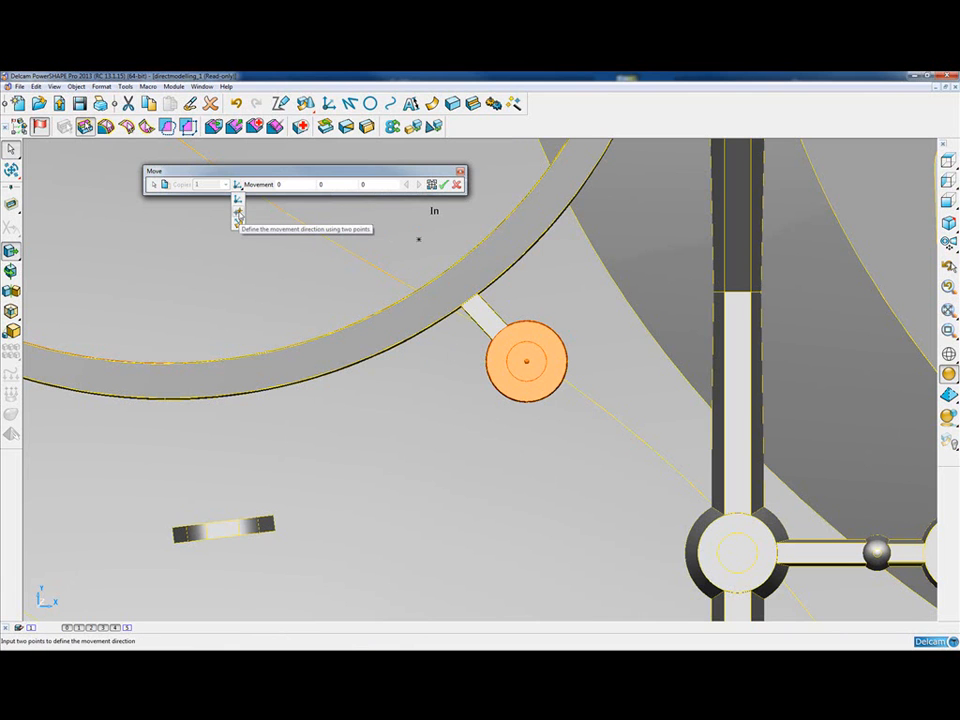
pyautogui.click(238, 212)
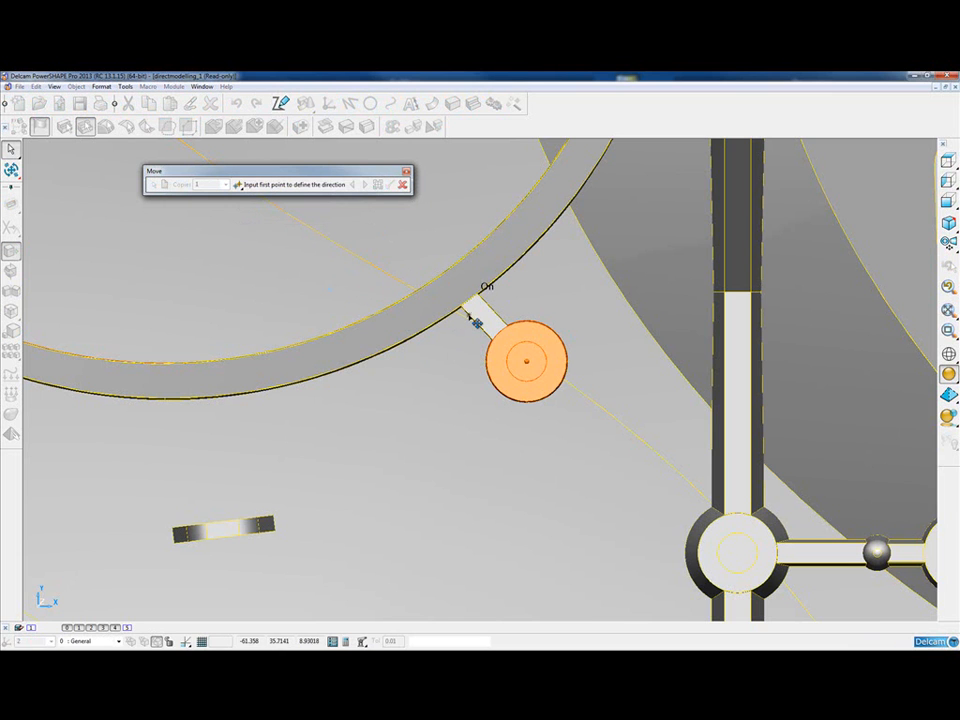
pyautogui.click(477, 322)
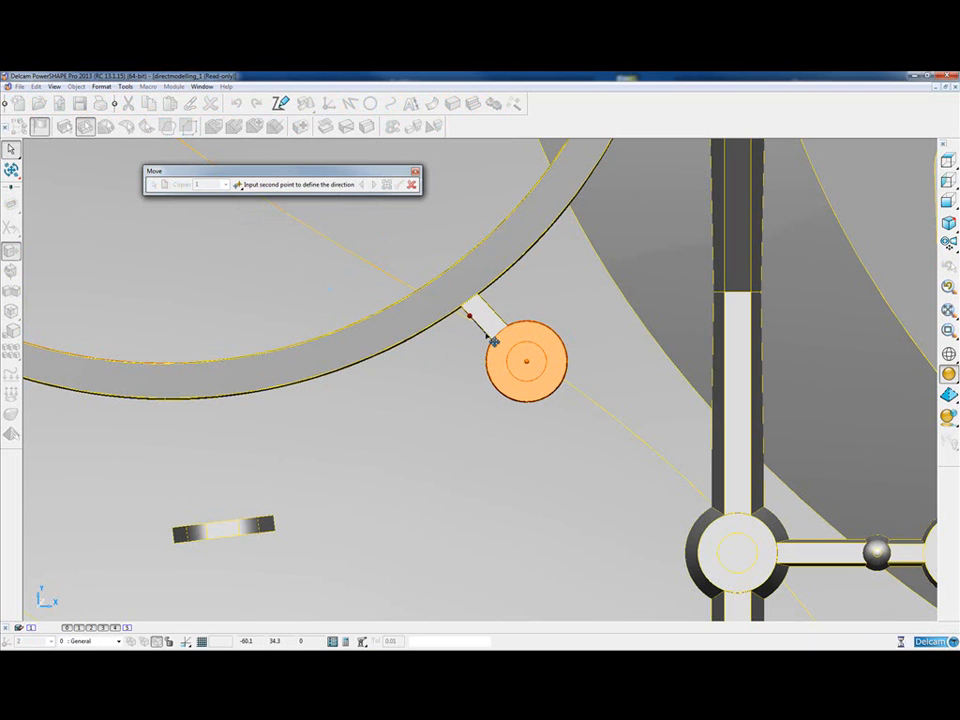
pyautogui.click(500, 340)
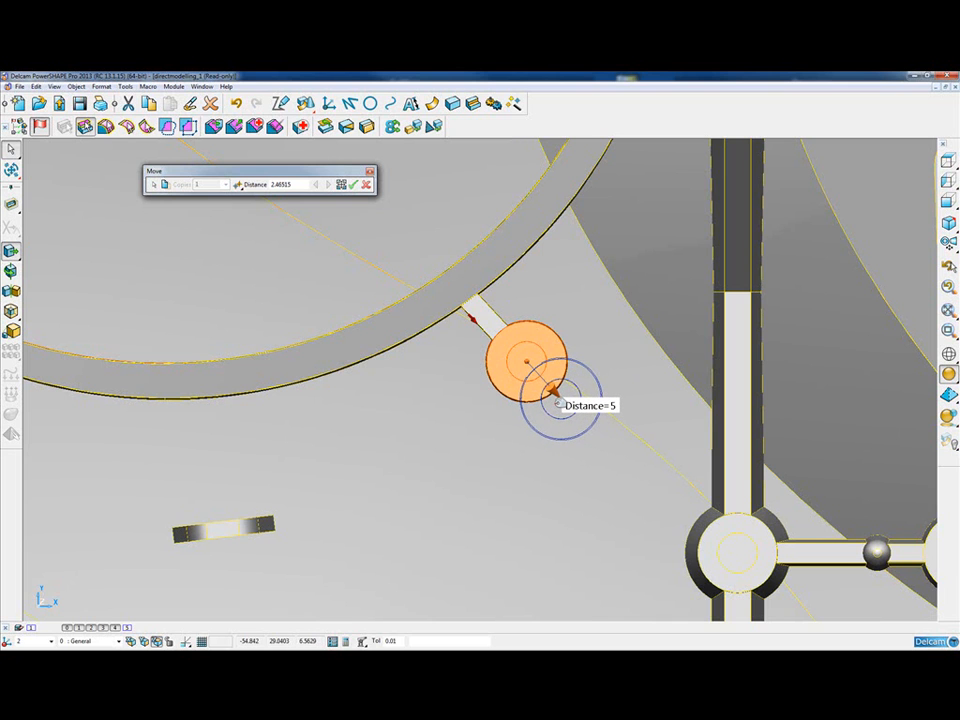
# - Move the boss 5 mm along the rib and dismiss the move operation
pyautogui.click(557, 397)
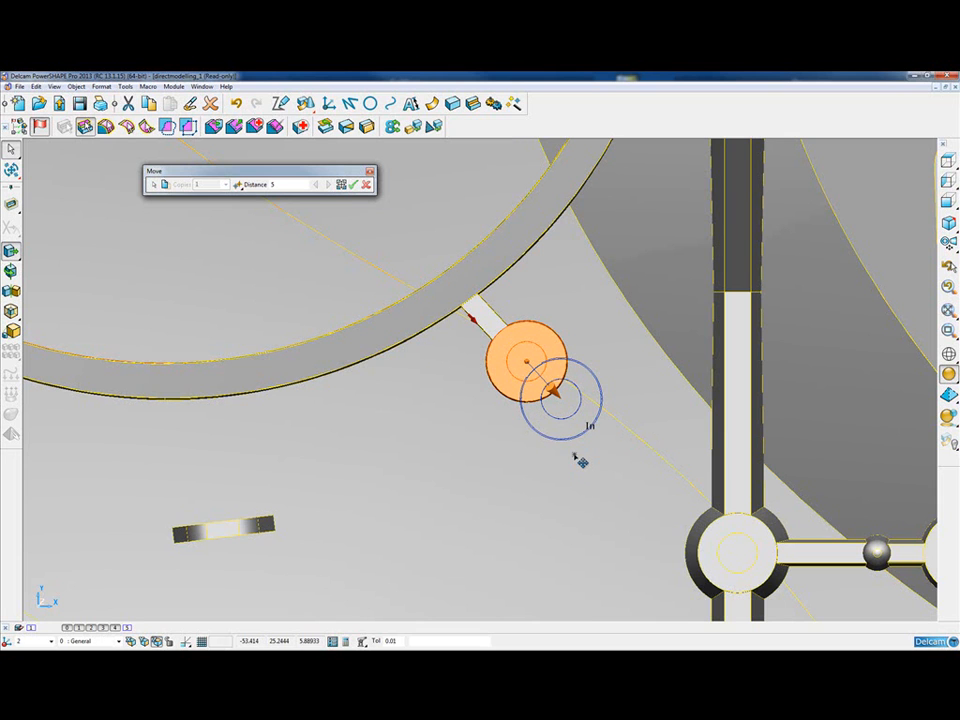
pyautogui.click(473, 285)
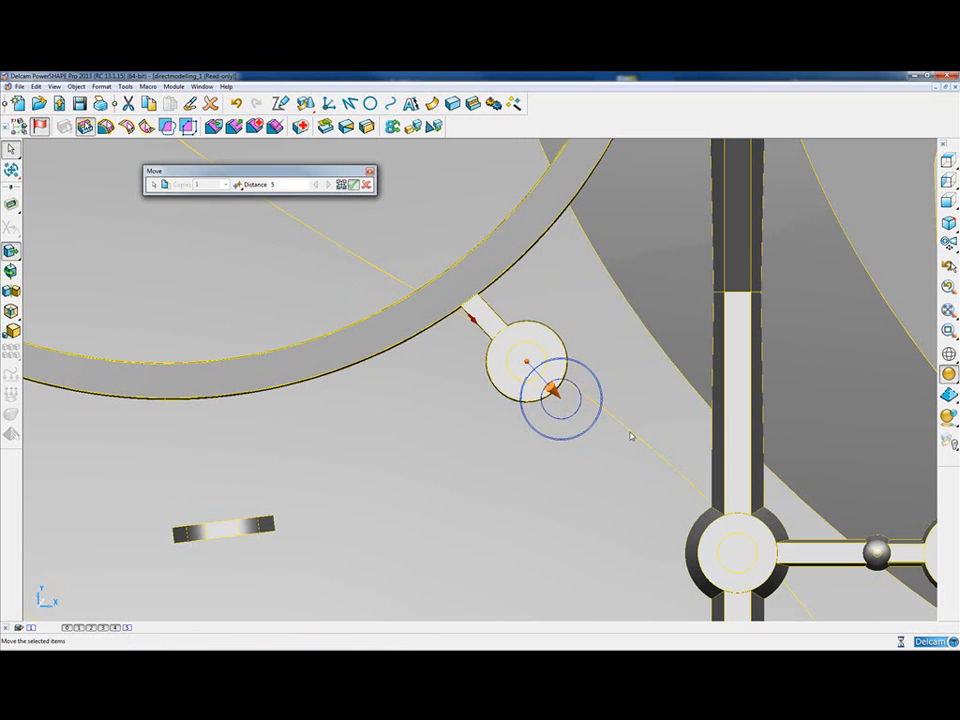
pyautogui.click(632, 436)
pyautogui.scroll(3, 632, 420)
pyautogui.click(367, 185)
pyautogui.scroll(-2, 540, 490)
pyautogui.moveTo(520, 420)
pyautogui.mouseDown(button='middle')
pyautogui.moveTo(625, 328)
pyautogui.moveTo(500, 400)
pyautogui.mouseUp(button='middle')
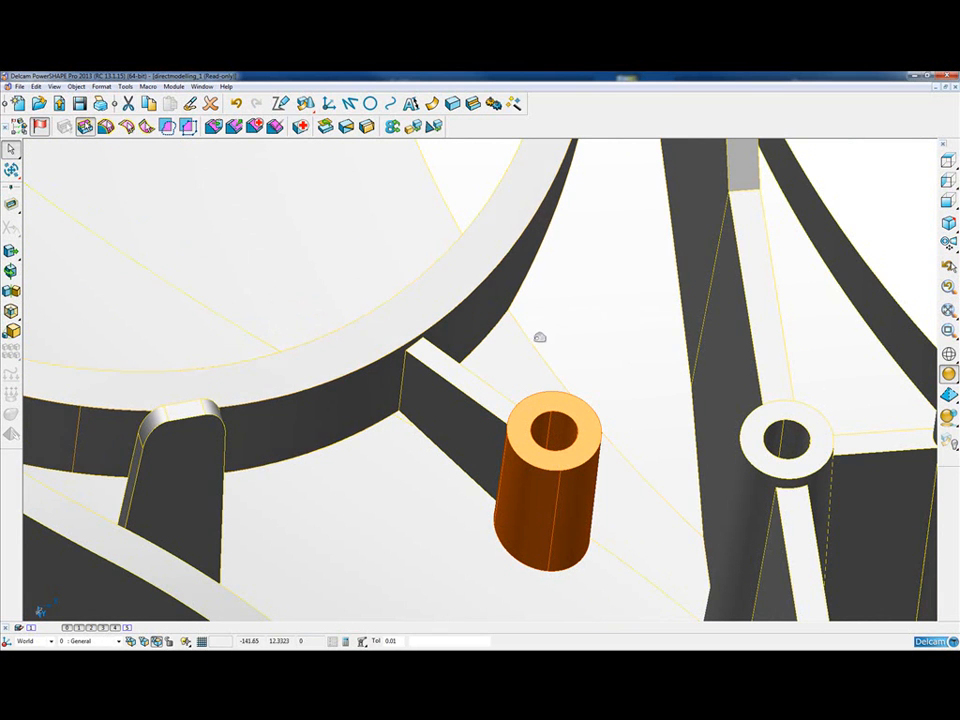
pyautogui.moveTo(545, 345); pyautogui.dragTo(568, 386, button='middle')
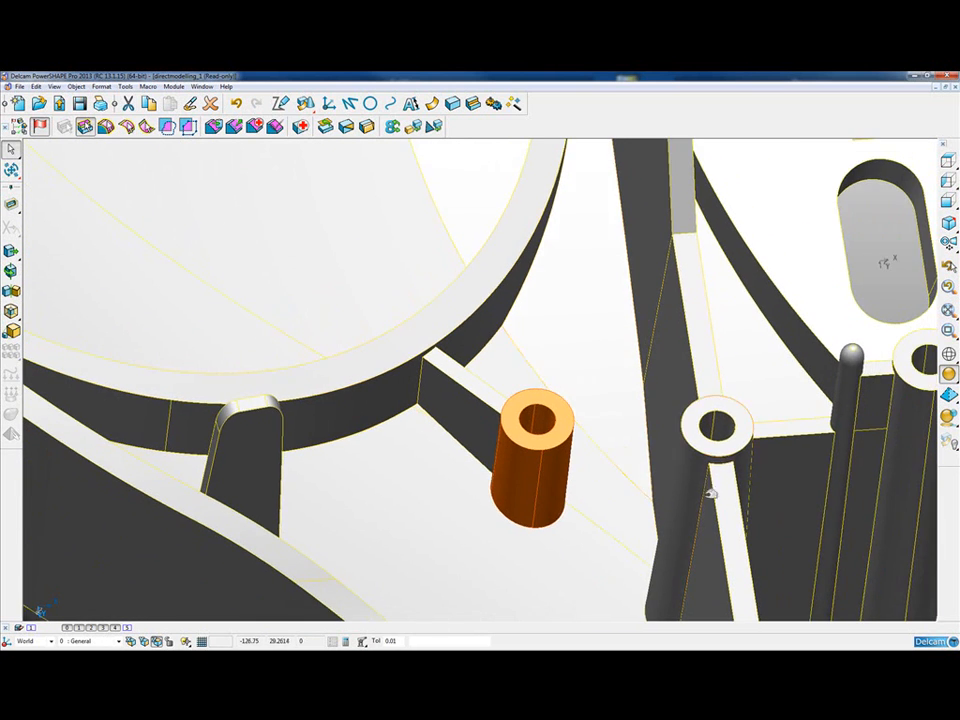
pyautogui.moveTo(737, 510); pyautogui.dragTo(490, 322, button='middle')
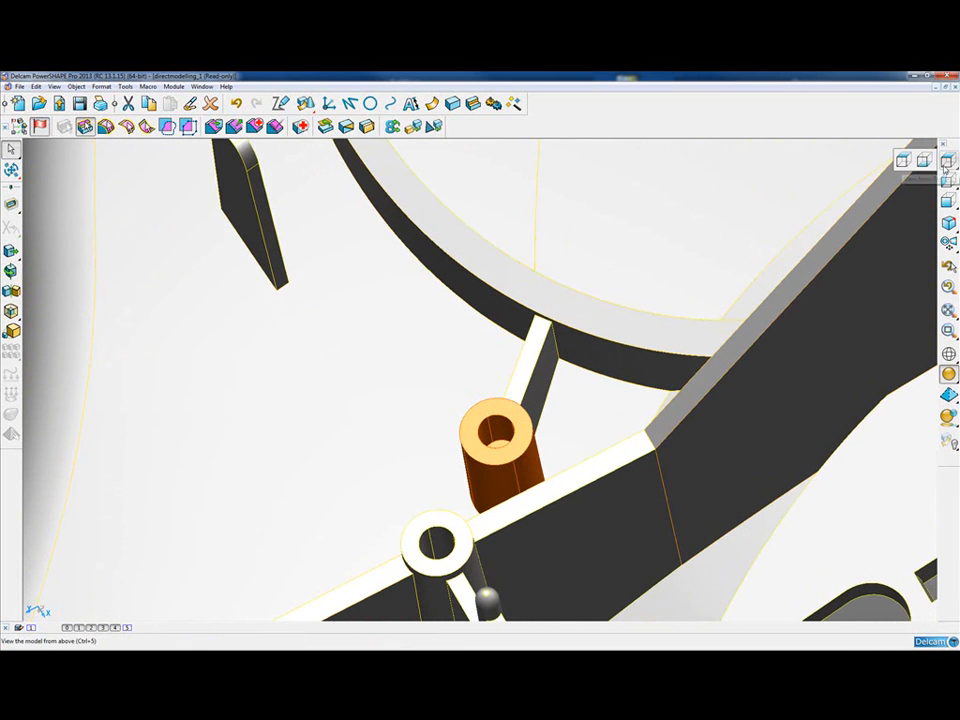
pyautogui.click(946, 162)
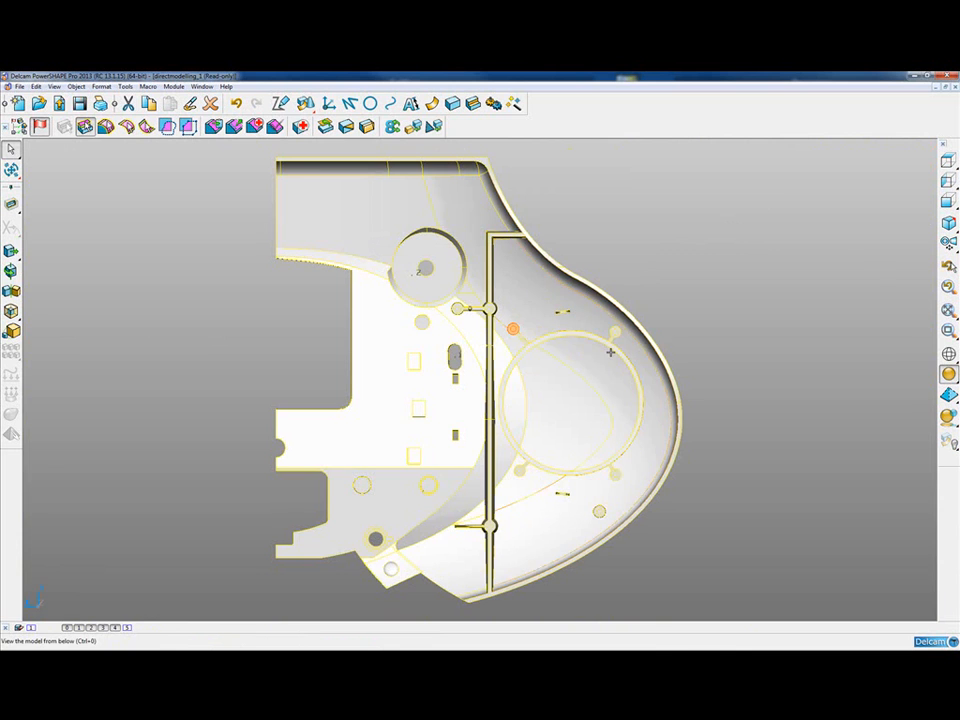
pyautogui.scroll(8, 548, 300)
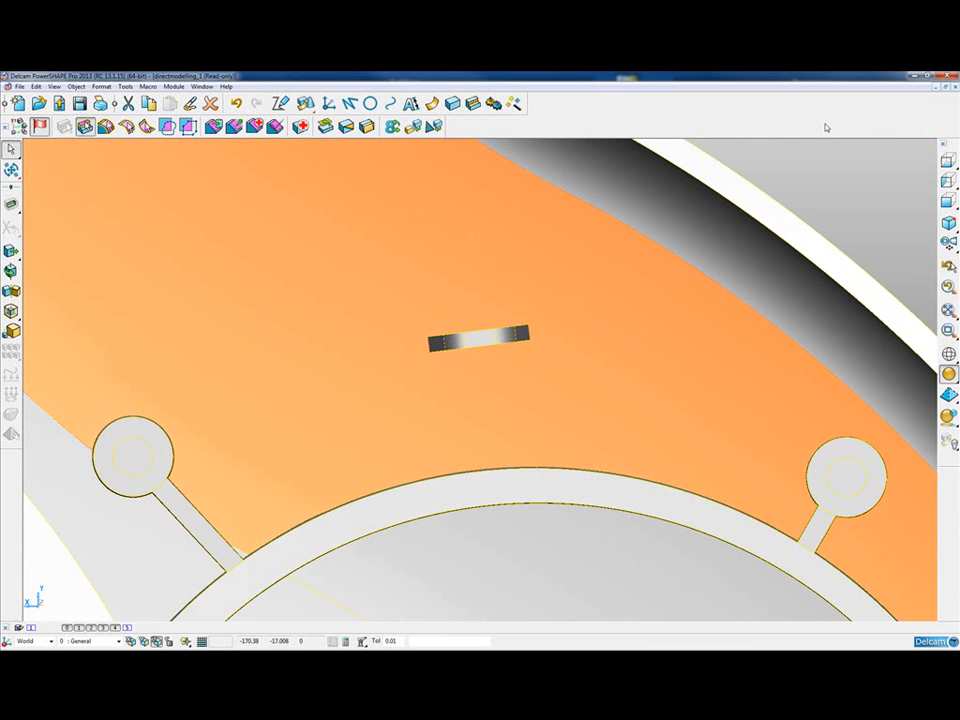
pyautogui.click(835, 150)
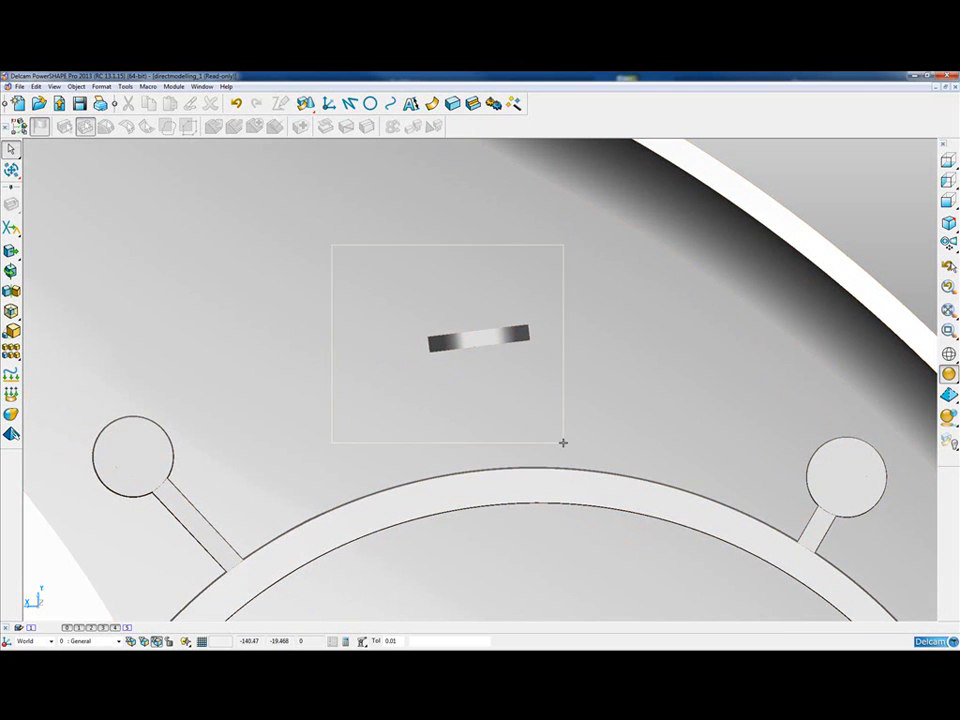
pyautogui.hotkey('ctrl', 'k')
# - Box-select the whole small rib feature as a face group and view it from above
pyautogui.moveTo(561, 443); pyautogui.dragTo(560, 415, button='middle')
pyautogui.click(548, 372)
pyautogui.moveTo(370, 264); pyautogui.dragTo(806, 514)
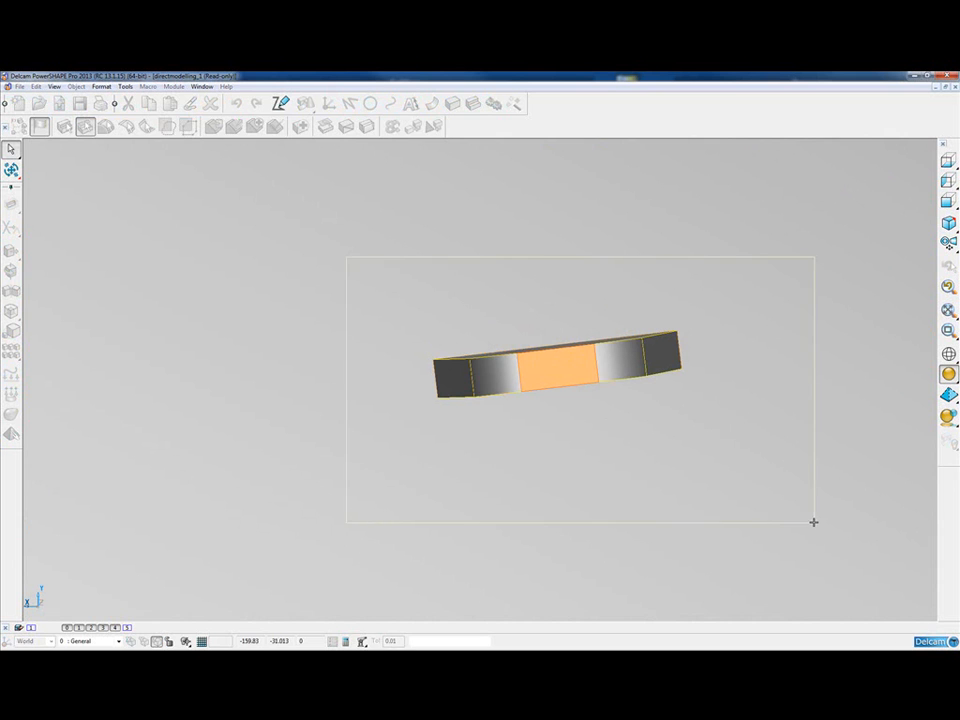
pyautogui.scroll(-3, 569, 421)
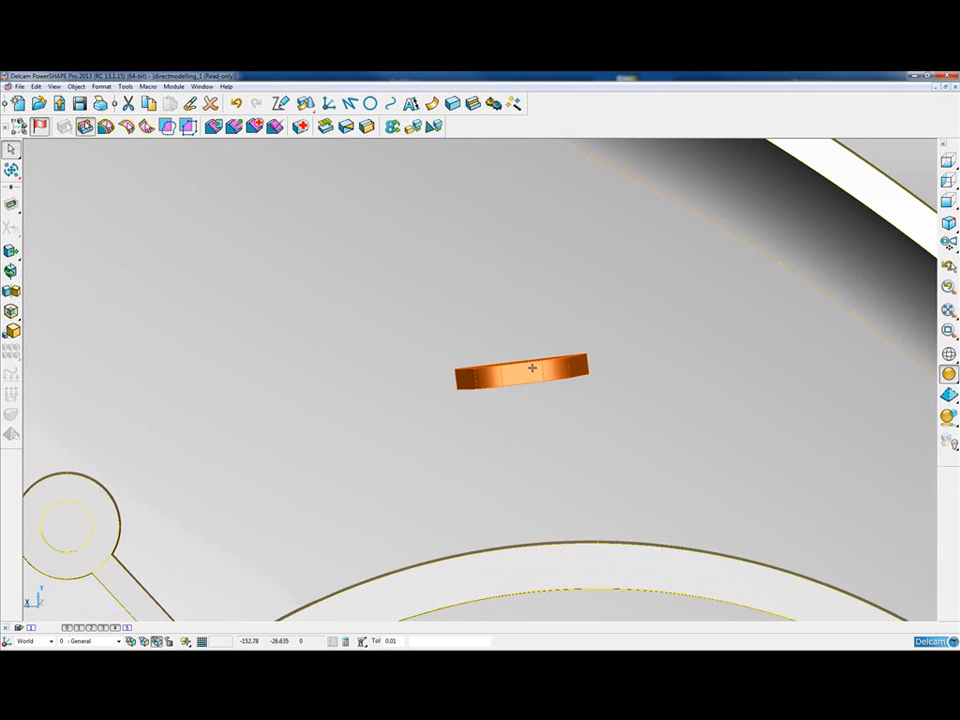
pyautogui.moveTo(529, 371); pyautogui.dragTo(524, 381, button='middle')
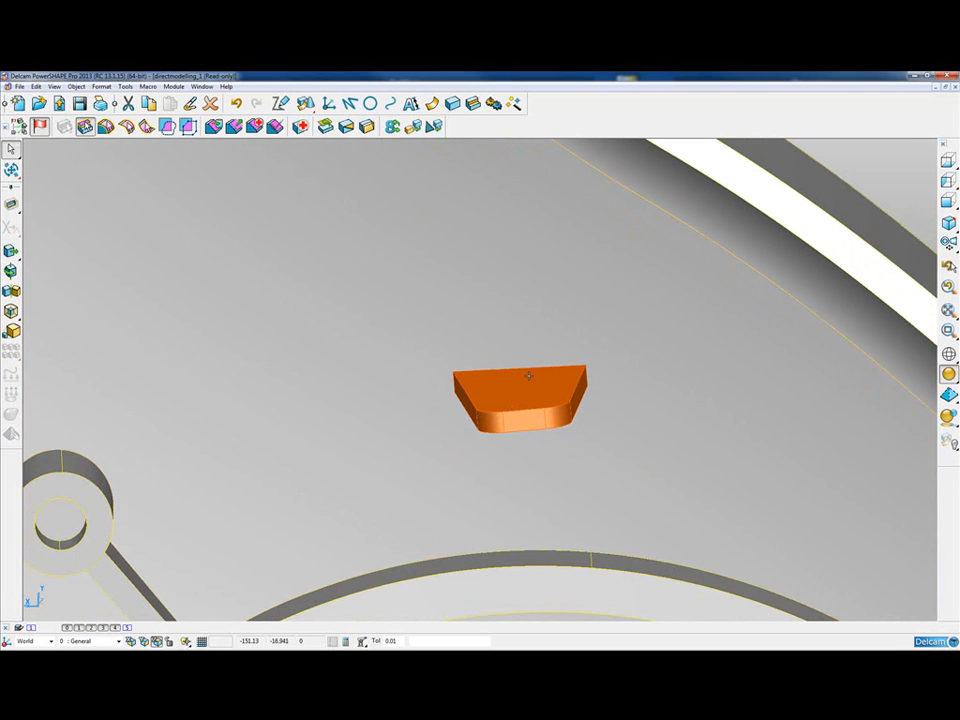
# - Start Move with direction taken from the normal of the block's top face
pyautogui.click(11, 270)
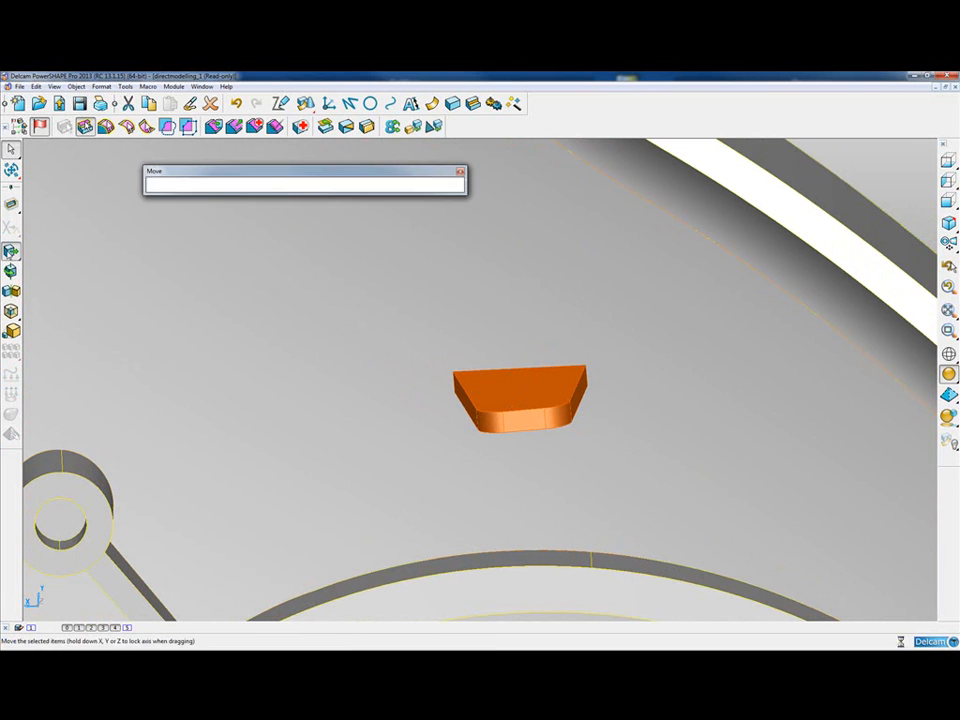
pyautogui.click(237, 185)
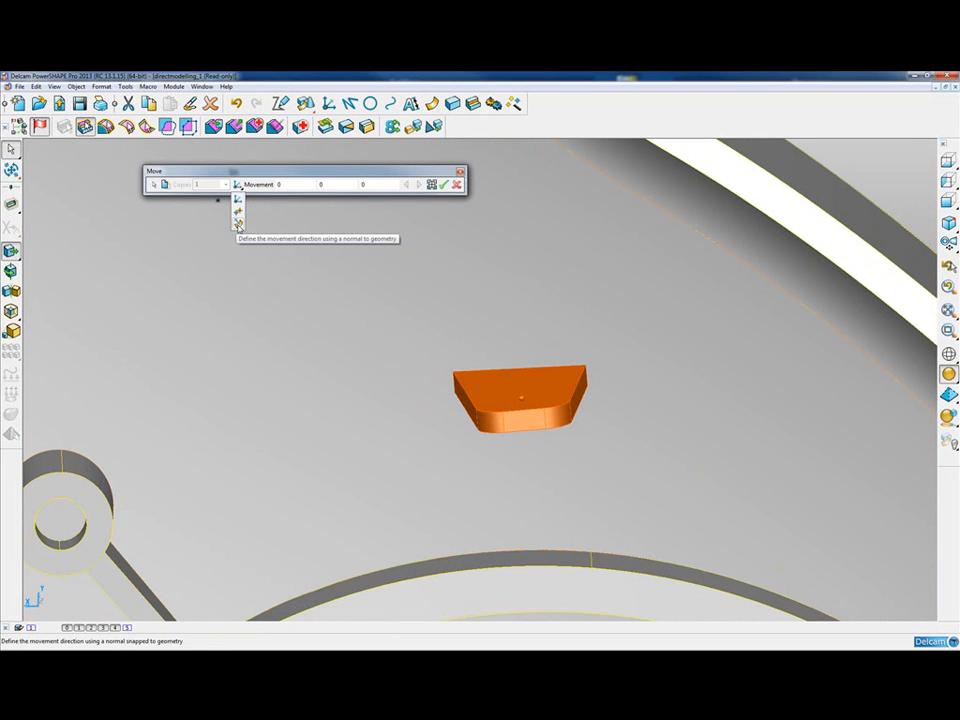
pyautogui.click(239, 222)
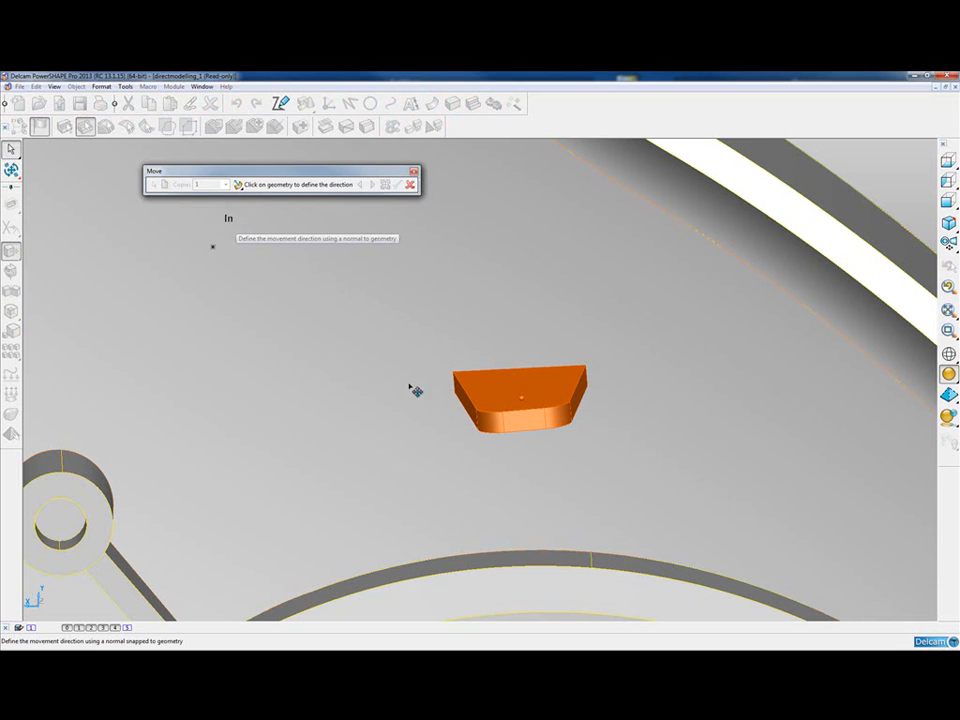
pyautogui.click(516, 396)
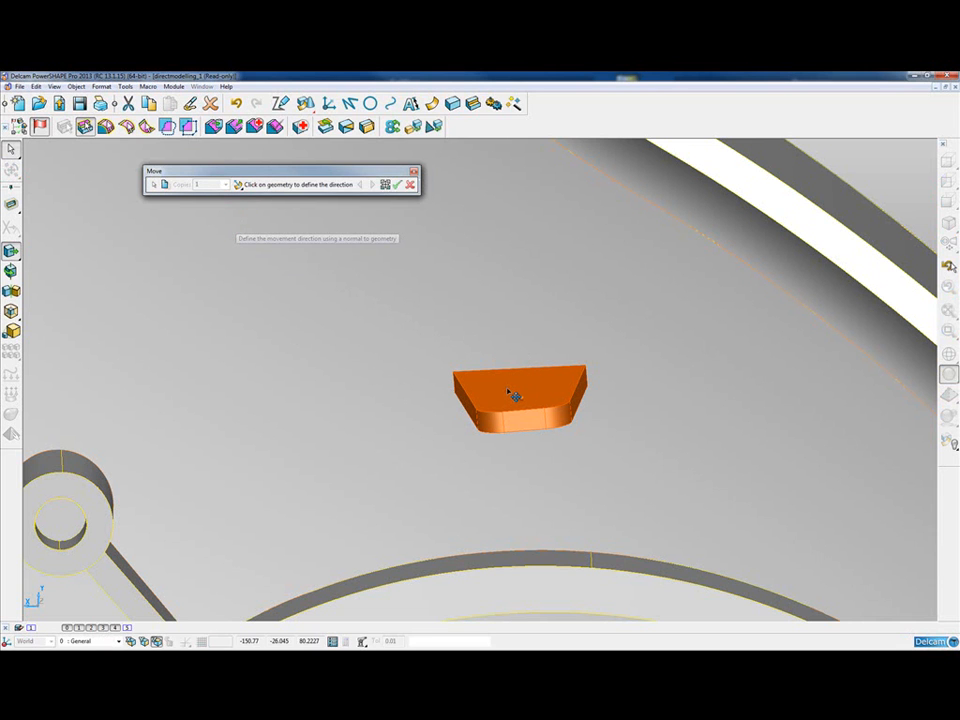
pyautogui.moveTo(516, 417); pyautogui.dragTo(520, 388, button='middle')
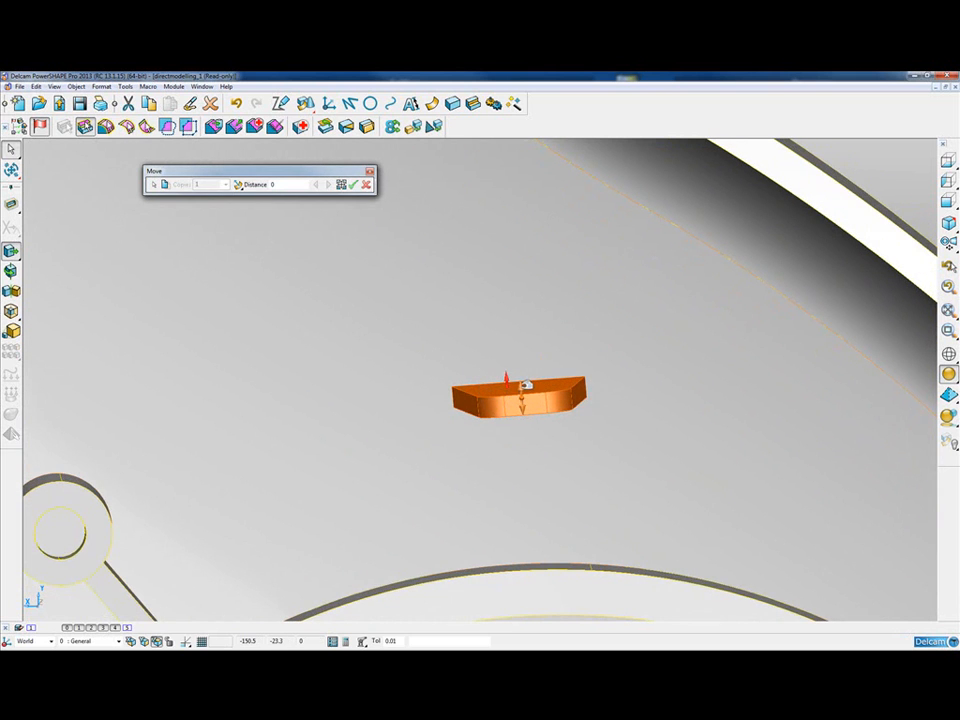
# - Drag the block to a distance of 2 mm along the normal, apply it and close the move
pyautogui.moveTo(525, 383); pyautogui.dragTo(520, 361)
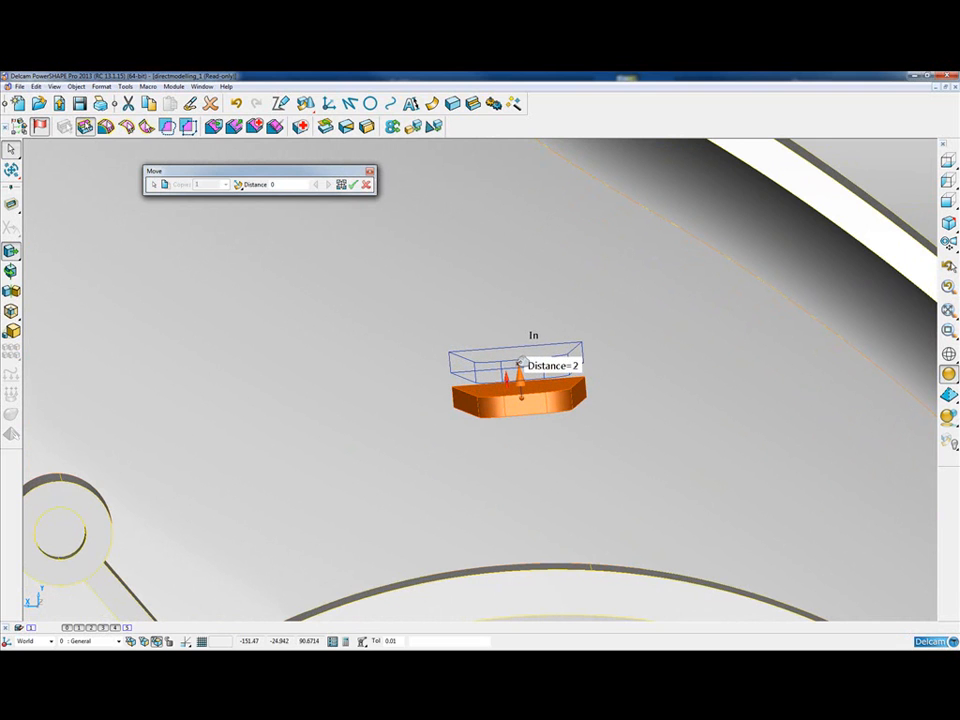
pyautogui.moveTo(520, 361); pyautogui.dragTo(520, 361)
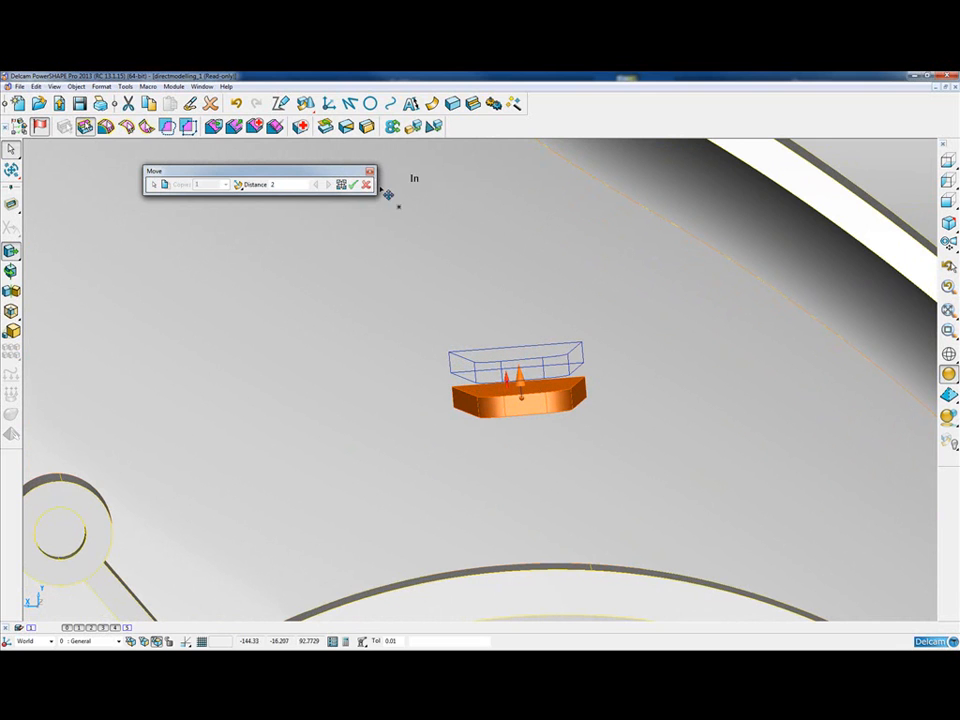
pyautogui.click(355, 186)
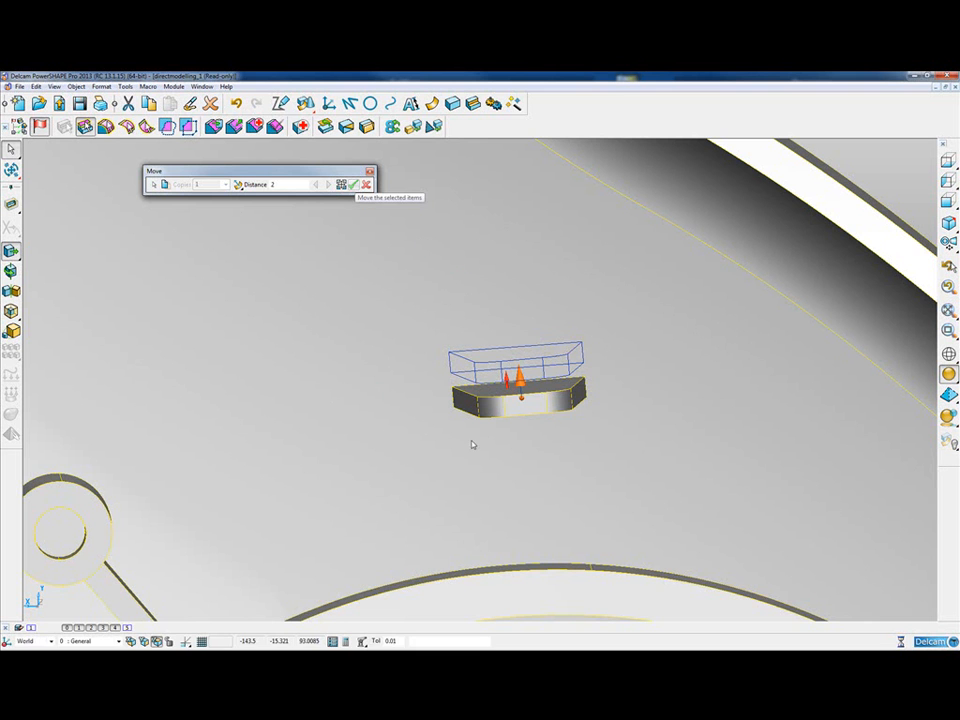
pyautogui.click(354, 184)
pyautogui.click(367, 184)
pyautogui.scroll(-3, 466, 385)
# - Orbit out and show the whole edited housing in an isometric view
pyautogui.moveTo(466, 385); pyautogui.dragTo(468, 377, button='middle')
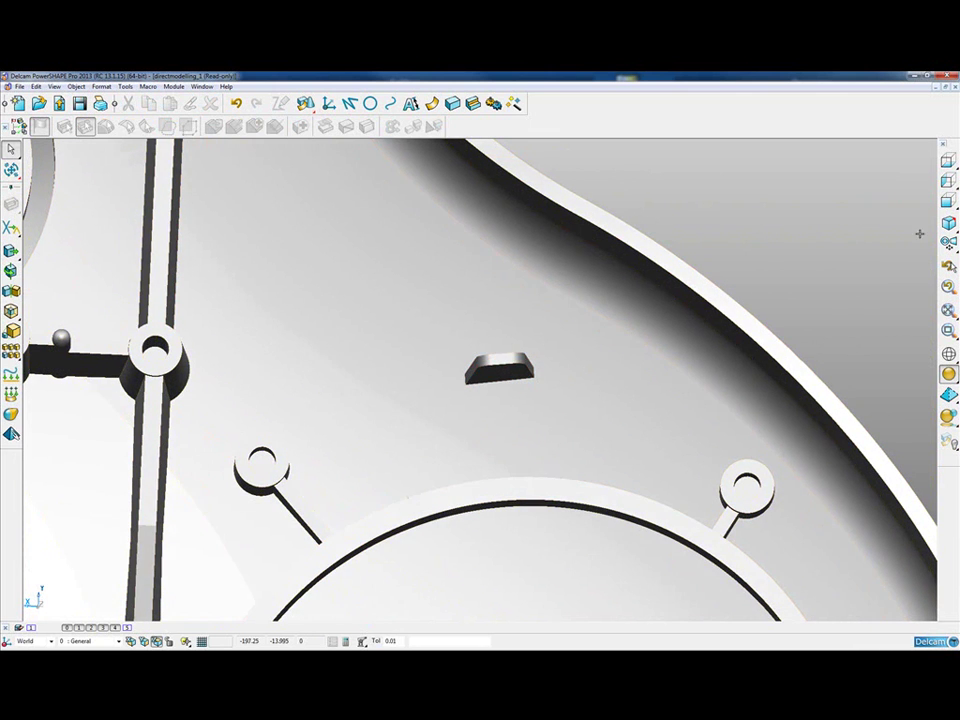
pyautogui.hotkey('ctrl', '2')
pyautogui.hotkey('ctrl', '2')
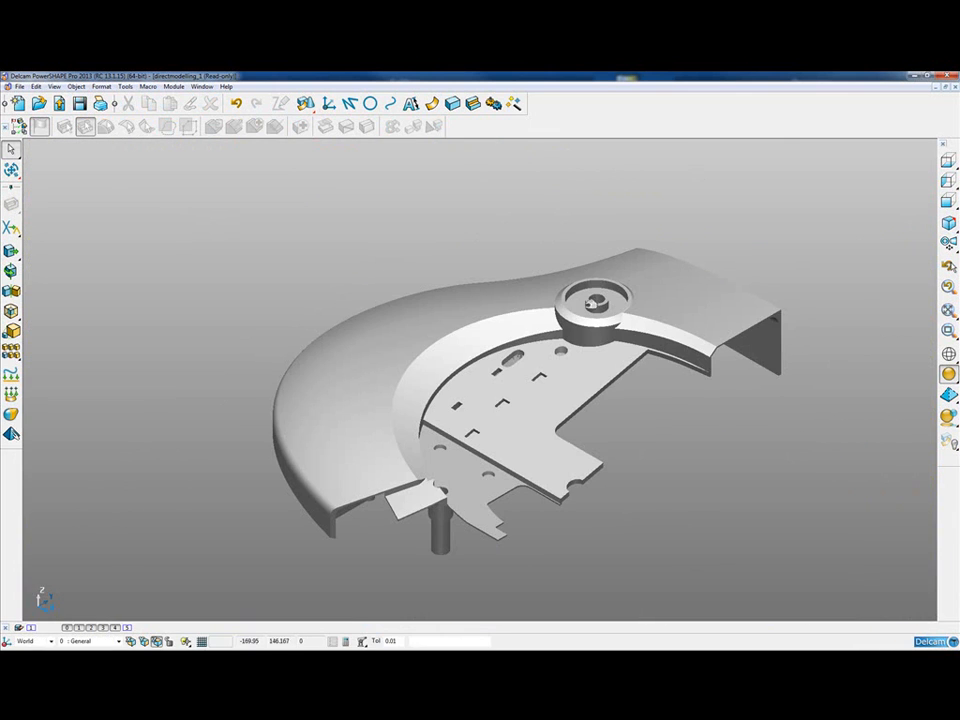